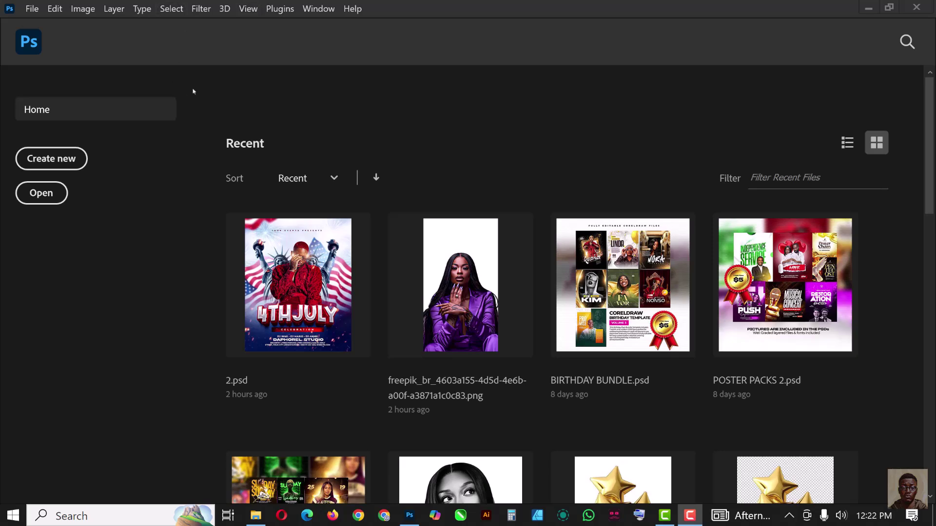
# Step: Create a new transparent 4 × 5 in document at 300 ppi titled CLUB FLYER
pyautogui.click(32, 10)
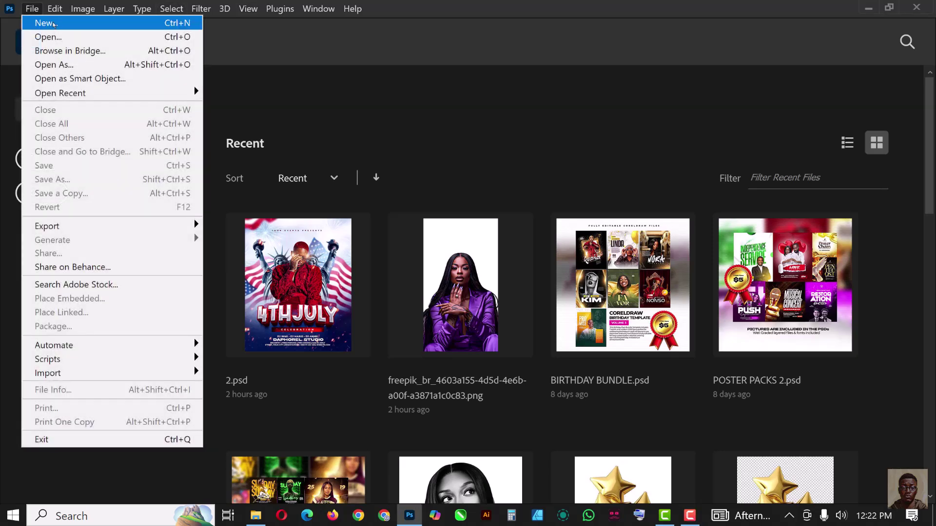
pyautogui.click(54, 24)
pyautogui.click(632, 170)
pyautogui.press('Tab')
pyautogui.press('Tab')
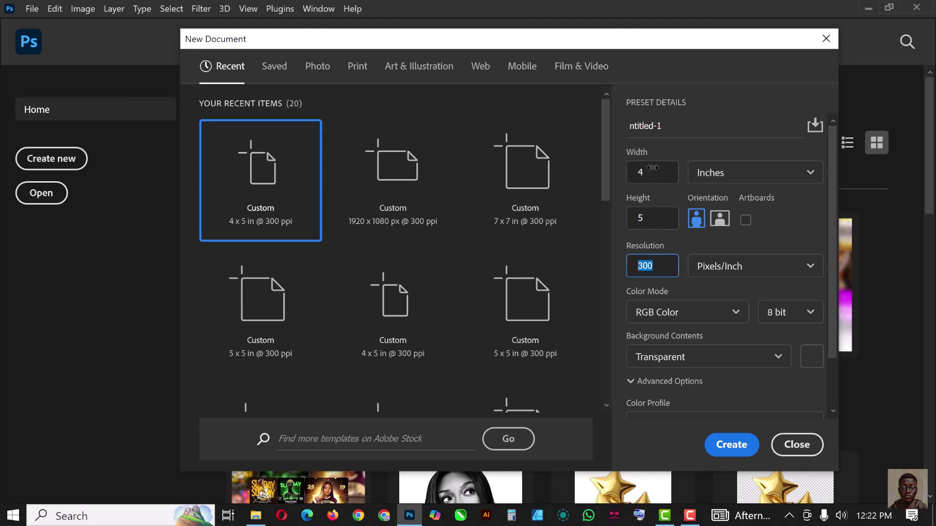
pyautogui.click(666, 122)
pyautogui.write('CLUB FLYER')
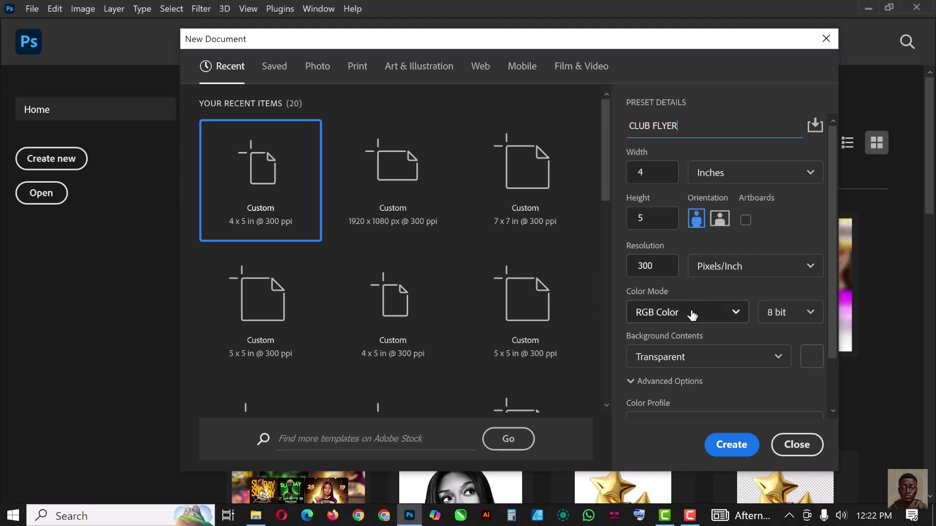
pyautogui.click(730, 444)
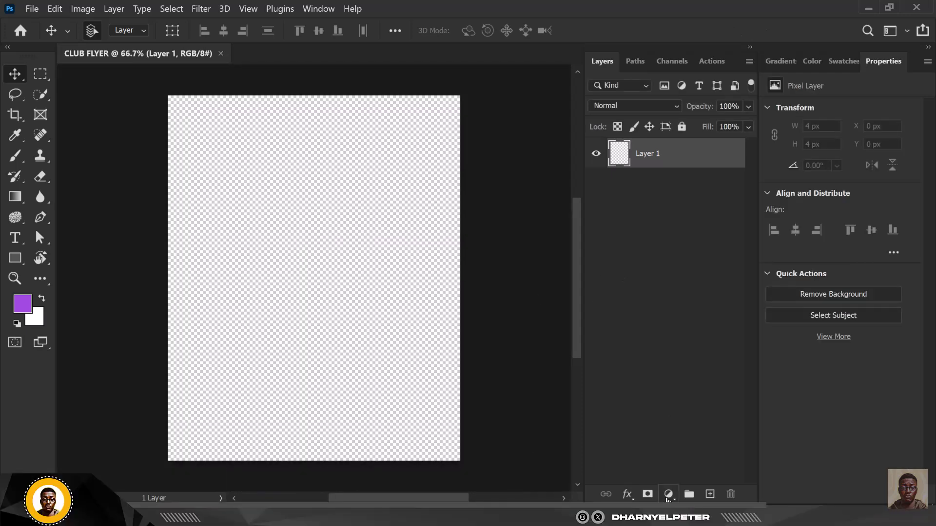
# Step: Add a Solid Color fill layer in dark purple #23053d covering the canvas
pyautogui.click(669, 494)
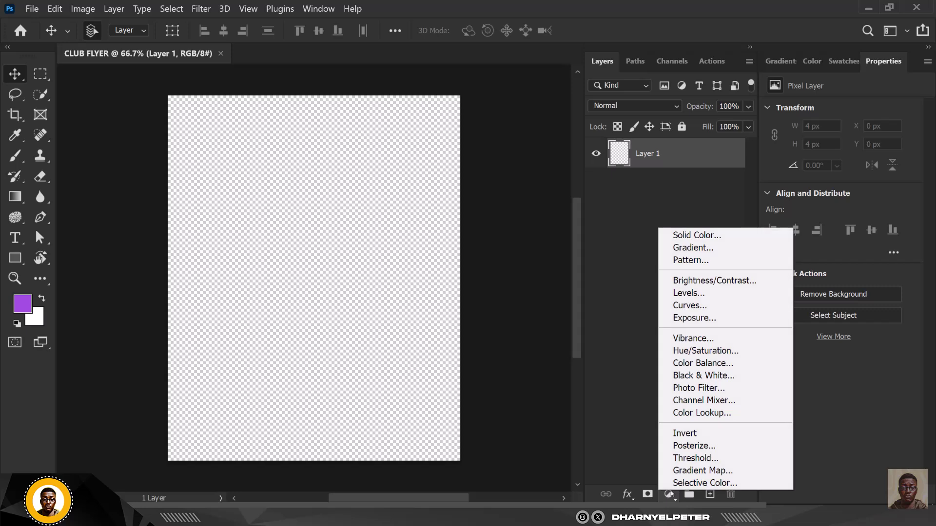
pyautogui.click(690, 236)
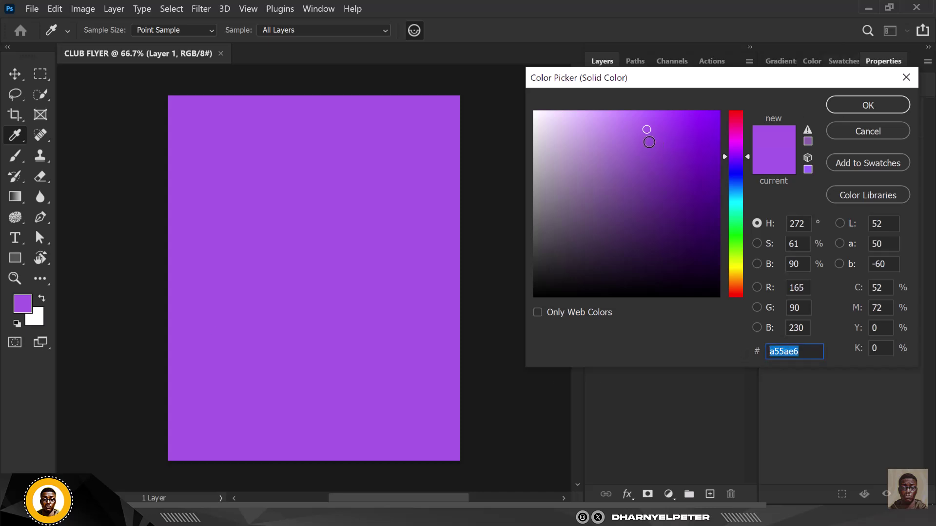
pyautogui.moveTo(665, 151)
pyautogui.mouseDown()
pyautogui.moveTo(703, 224)
pyautogui.moveTo(705, 253)
pyautogui.mouseUp()
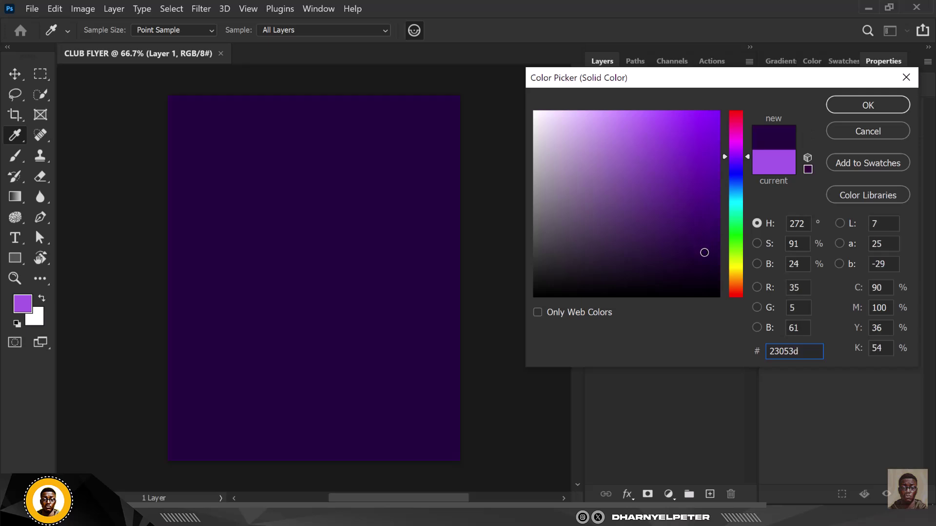
pyautogui.click(867, 105)
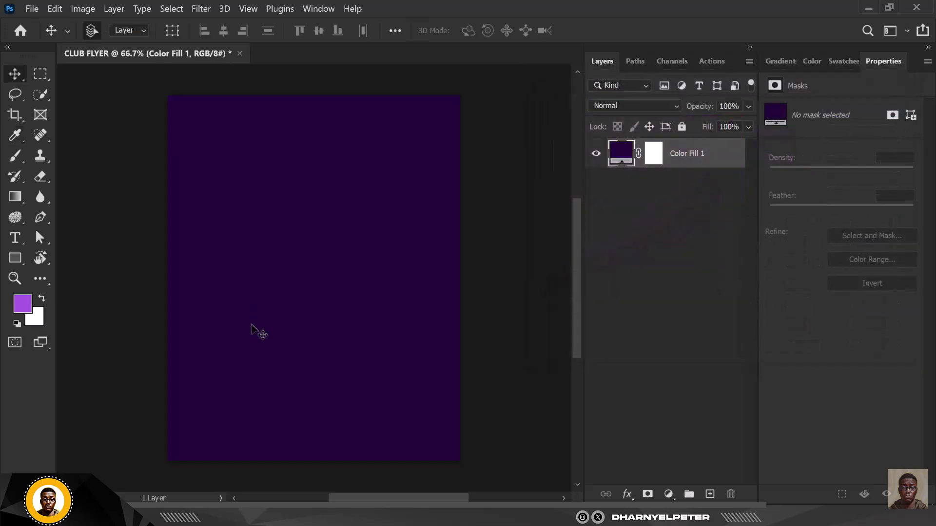
# Step: Drag the stage-lights image from the TOXIC FRIDAY folder onto the flyer
pyautogui.scroll(1, 355, 357)
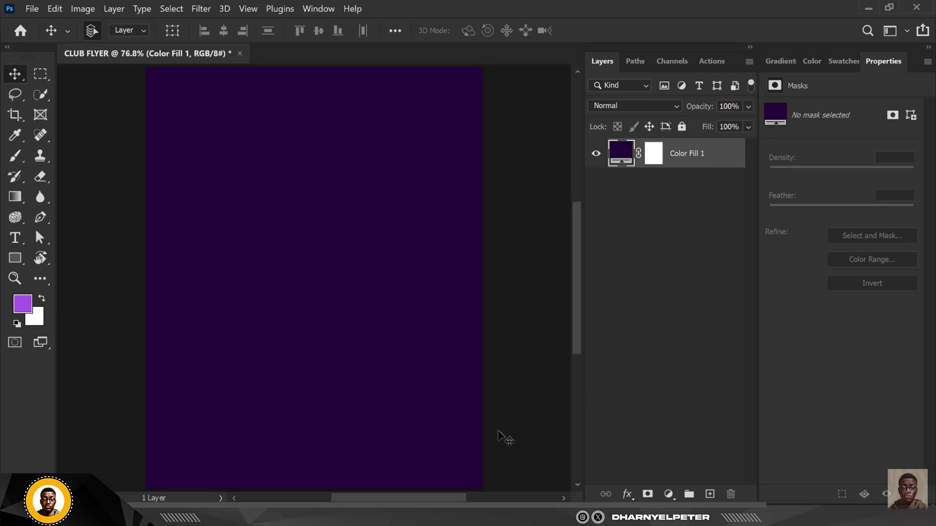
pyautogui.hotkey('alt', 'Tab')
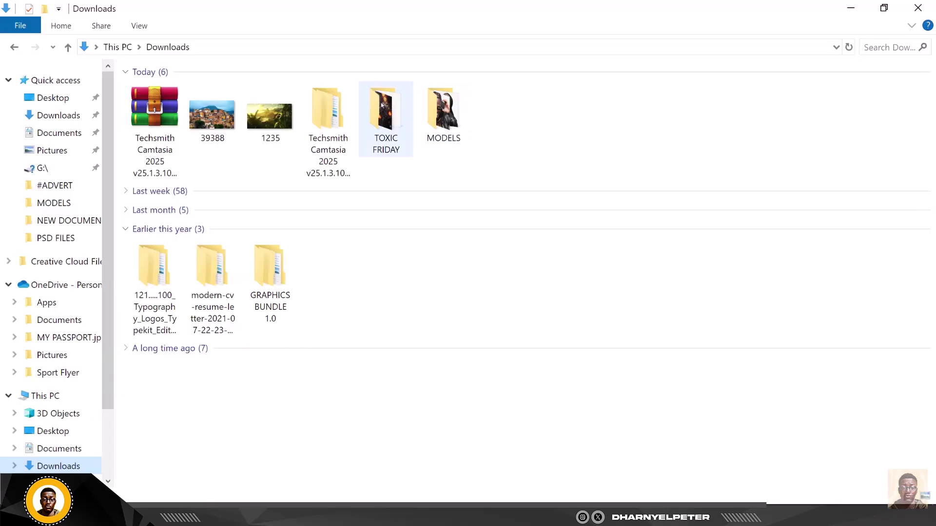
pyautogui.doubleClick(382, 108)
pyautogui.click(169, 112)
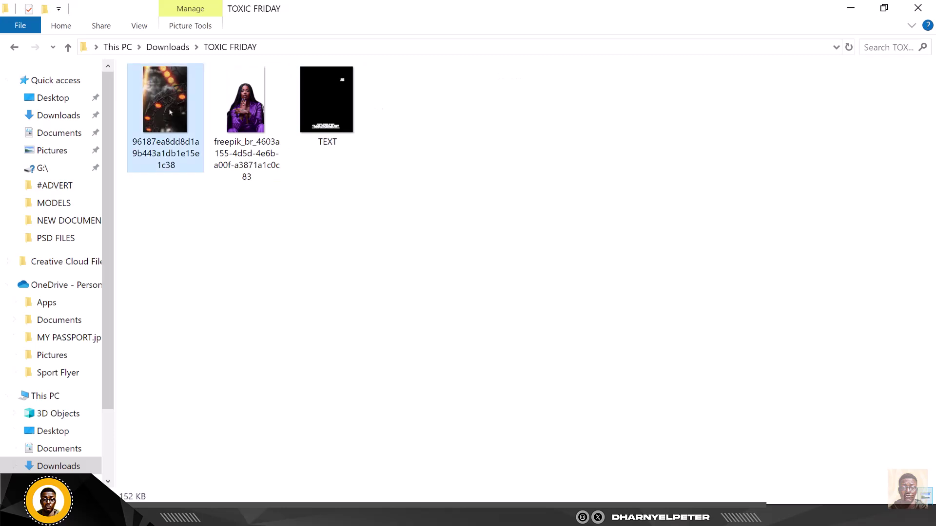
pyautogui.moveTo(197, 117); pyautogui.dragTo(329, 224)
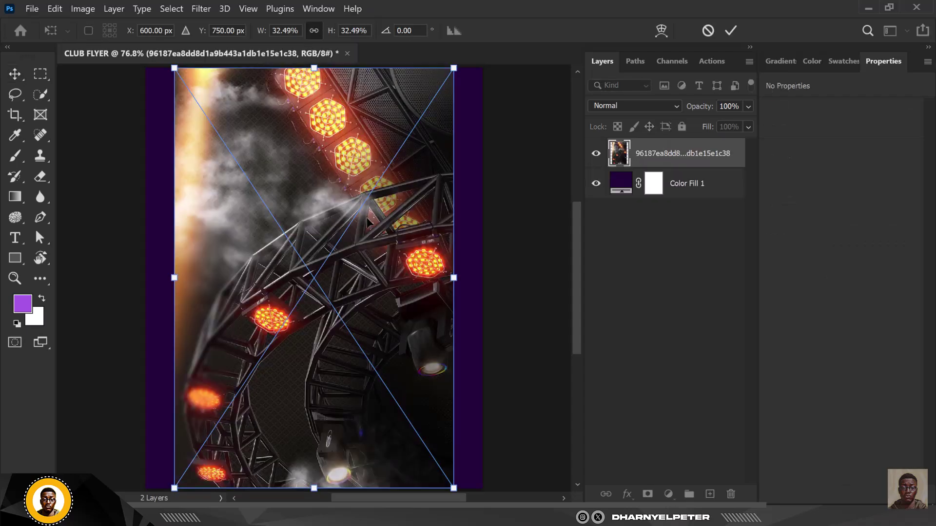
# Step: Rotate the stage-lights image about 90° and commit it at the top-left
pyautogui.moveTo(475, 169); pyautogui.dragTo(388, 399)
pyautogui.moveTo(419, 317); pyautogui.dragTo(275, 229)
pyautogui.press('Return')
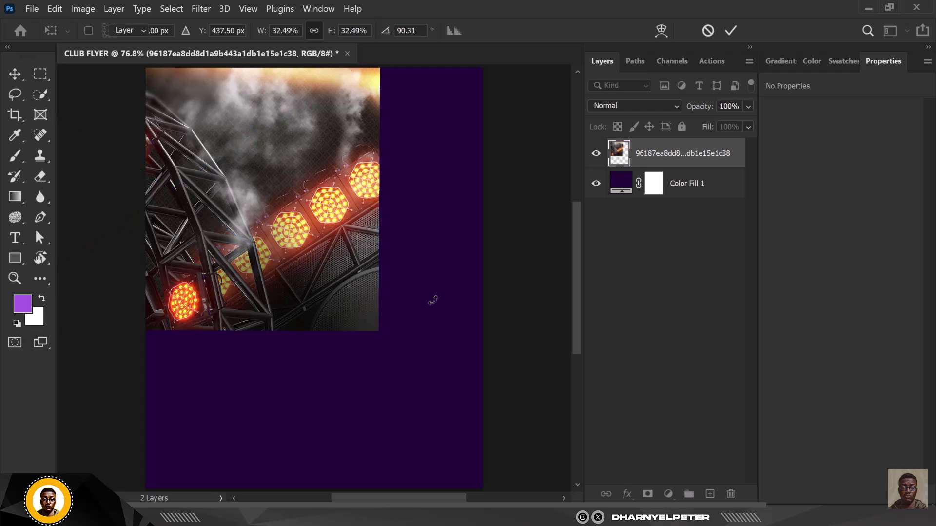
# Step: Mask the lights photo, painting black to fade its right and bottom edges, then shift it up
pyautogui.click(649, 494)
pyautogui.click(14, 157)
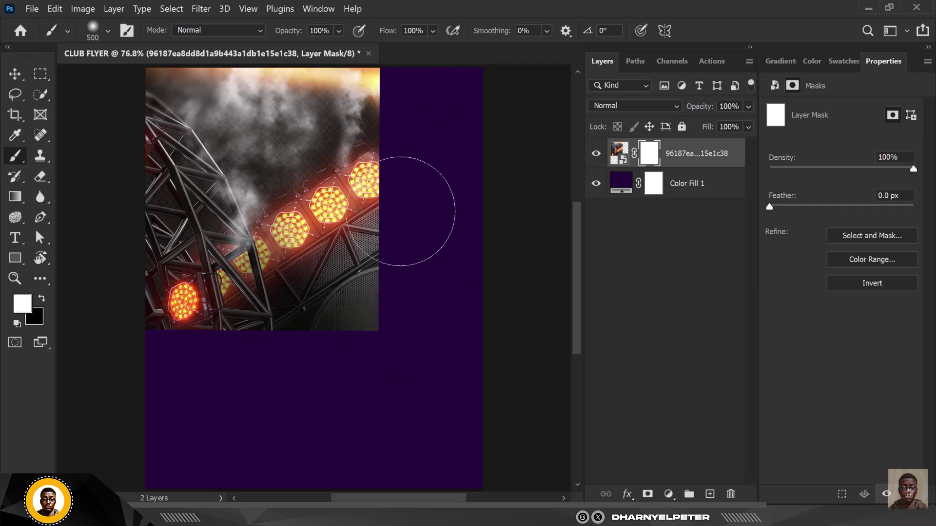
pyautogui.click(42, 299)
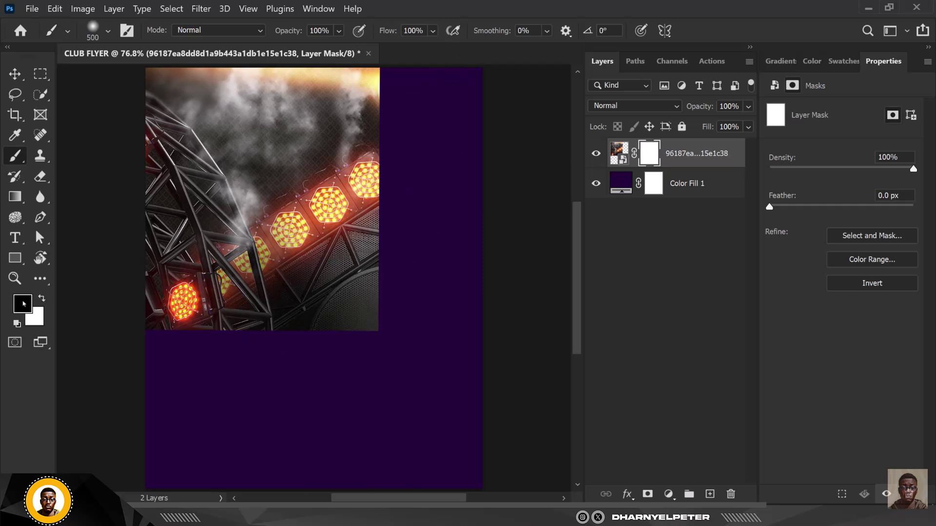
pyautogui.moveTo(427, 84)
pyautogui.mouseDown()
pyautogui.moveTo(431, 329)
pyautogui.moveTo(439, 53)
pyautogui.moveTo(430, 341)
pyautogui.moveTo(427, 212)
pyautogui.moveTo(397, 84)
pyautogui.moveTo(426, 219)
pyautogui.moveTo(347, 351)
pyautogui.moveTo(49, 370)
pyautogui.moveTo(378, 393)
pyautogui.moveTo(87, 355)
pyautogui.moveTo(402, 392)
pyautogui.mouseUp()
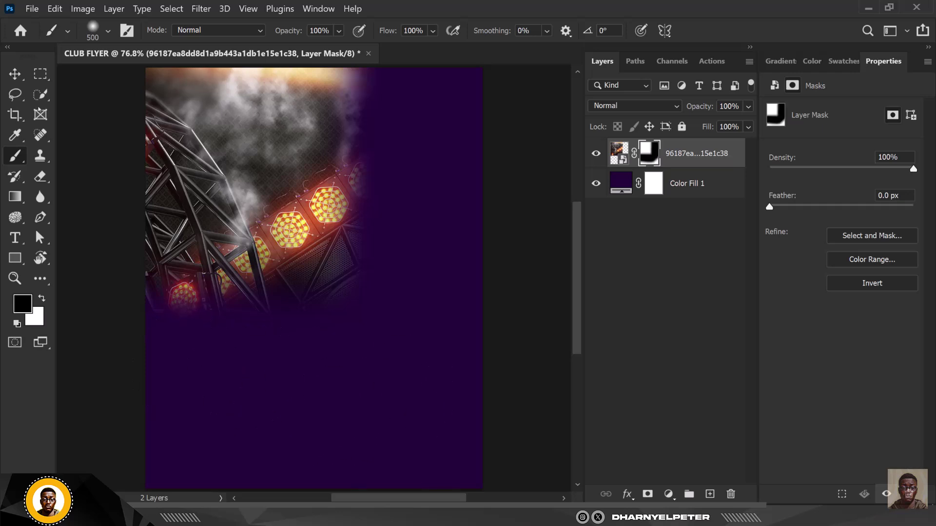
pyautogui.press('v')
pyautogui.moveTo(244, 220); pyautogui.dragTo(236, 170)
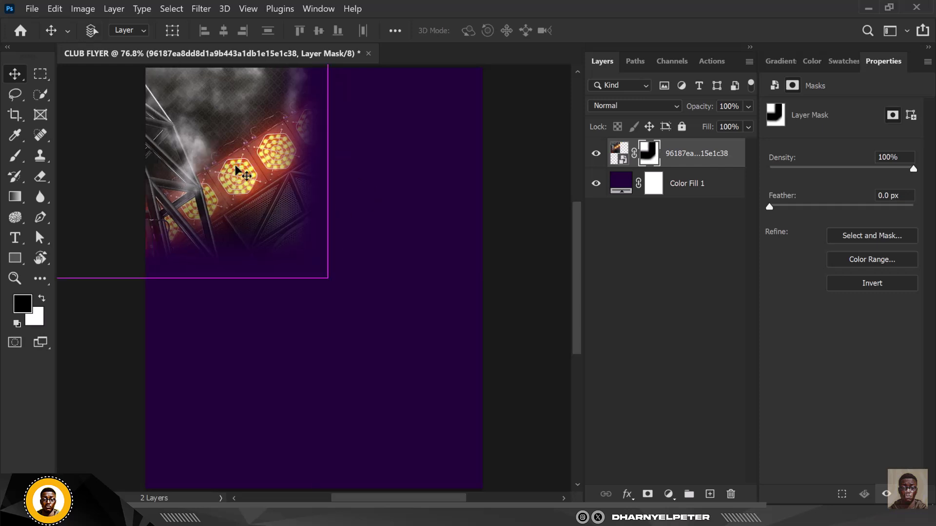
# Step: Set the lights to Screen, duplicate them, flip the copy horizontally and align it on the right
pyautogui.click(641, 105)
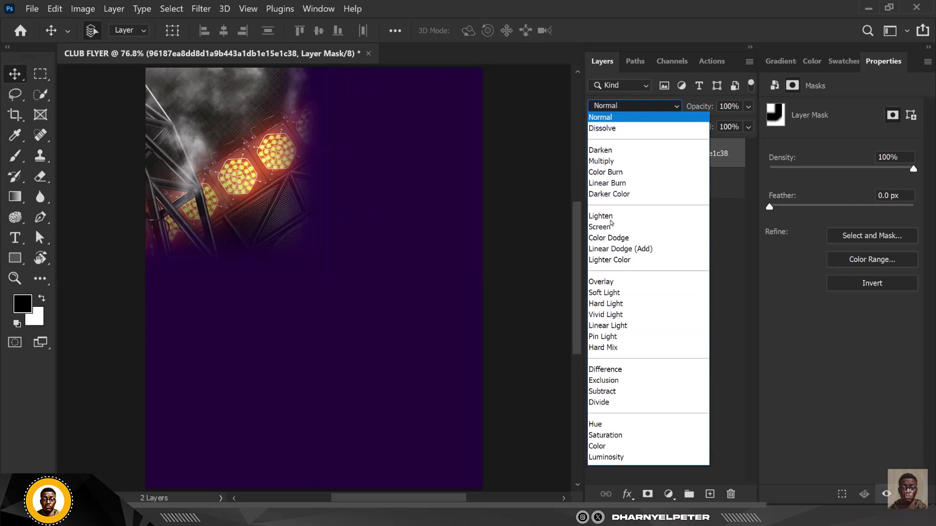
pyautogui.click(604, 227)
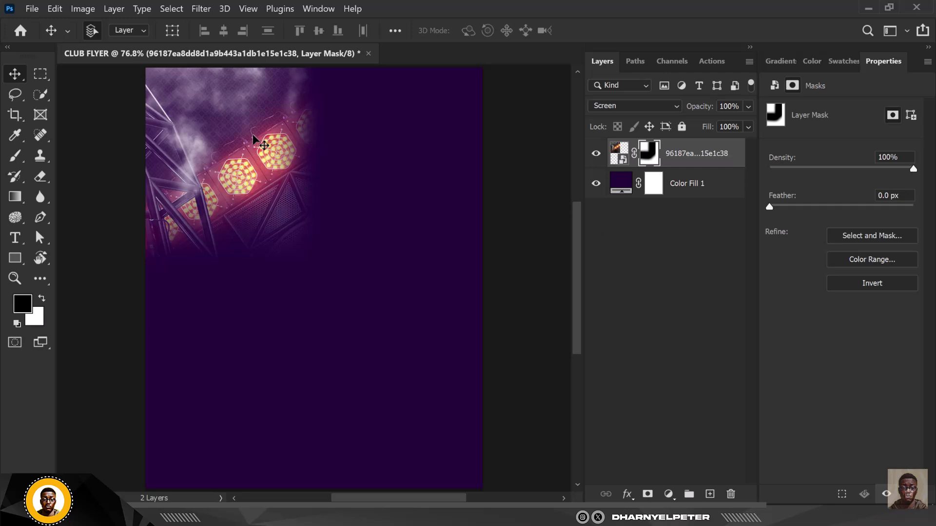
pyautogui.moveTo(266, 147); pyautogui.dragTo(264, 139)
pyautogui.hotkey('ctrl', 't')
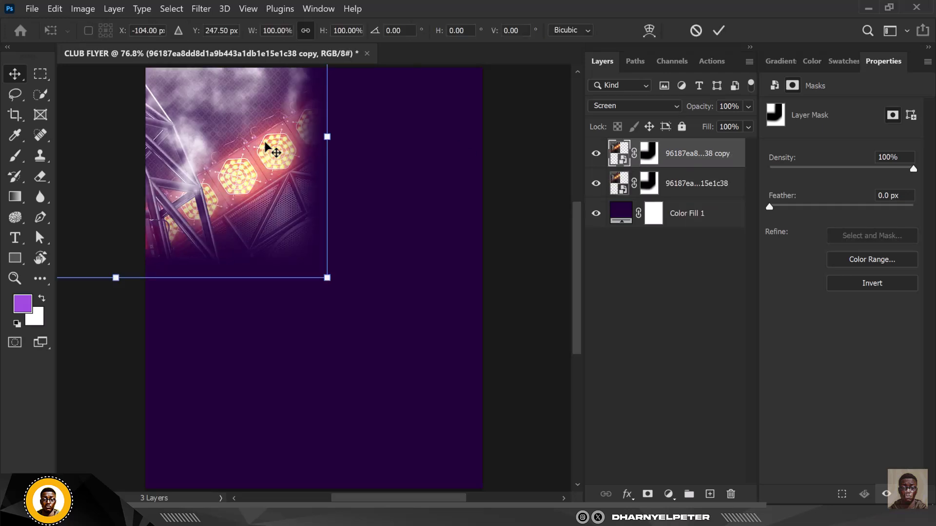
pyautogui.rightClick(271, 145)
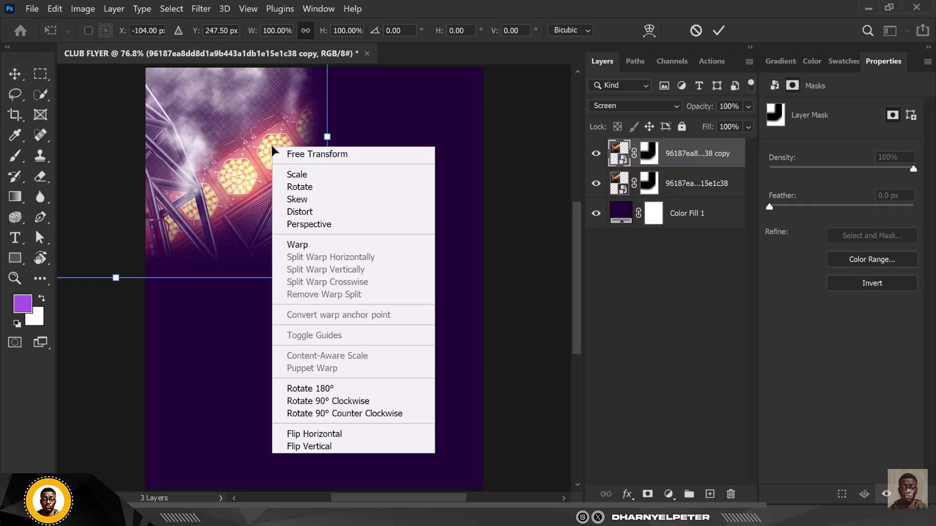
pyautogui.click(338, 434)
pyautogui.moveTo(195, 135); pyautogui.dragTo(486, 160)
pyautogui.moveTo(341, 163); pyautogui.dragTo(435, 171)
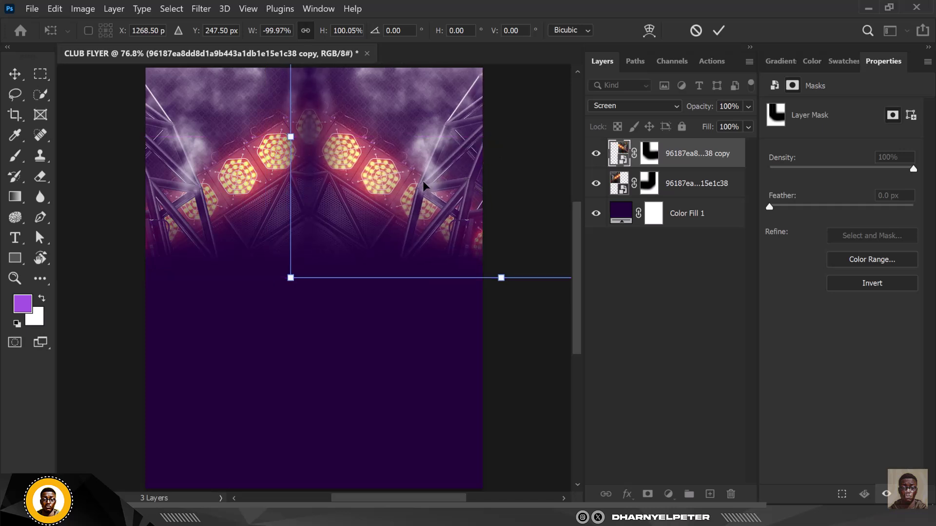
pyautogui.press('Return')
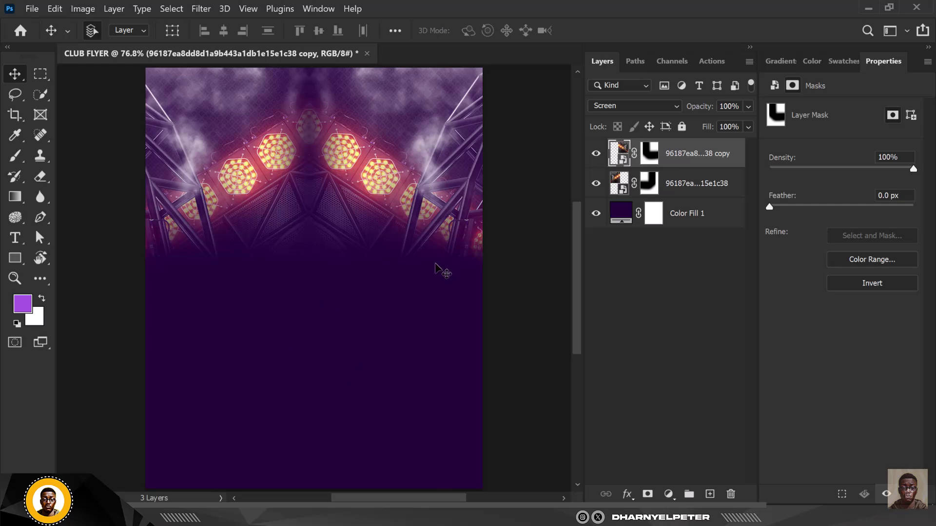
# Step: Place the purple-suit woman photo from File Explorer onto the flyer, raised slightly
pyautogui.click(691, 215)
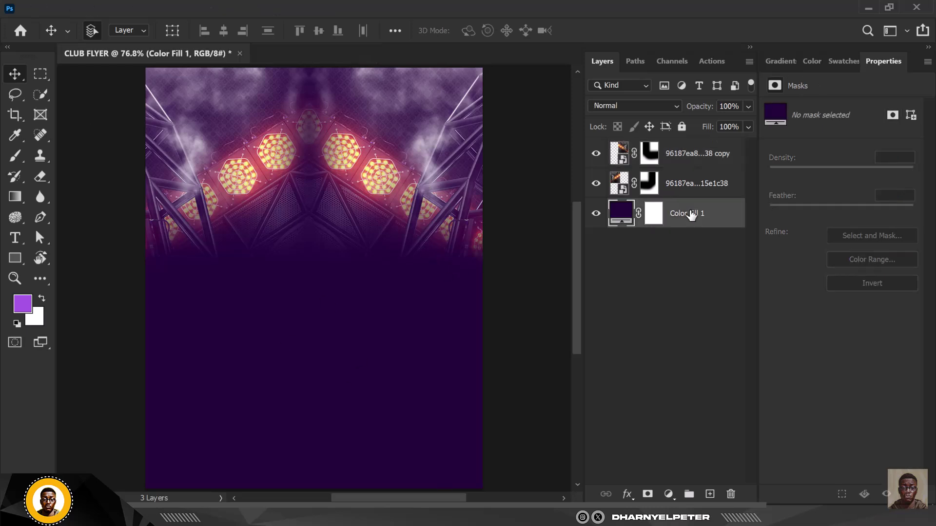
pyautogui.hotkey('alt', 'Tab')
pyautogui.moveTo(252, 147); pyautogui.dragTo(305, 232)
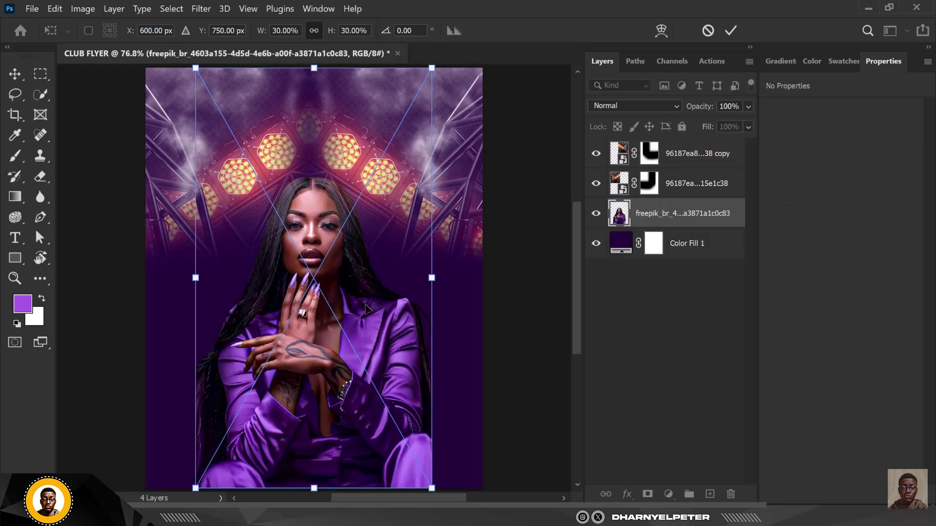
pyautogui.moveTo(350, 341); pyautogui.dragTo(347, 272)
pyautogui.press('Return')
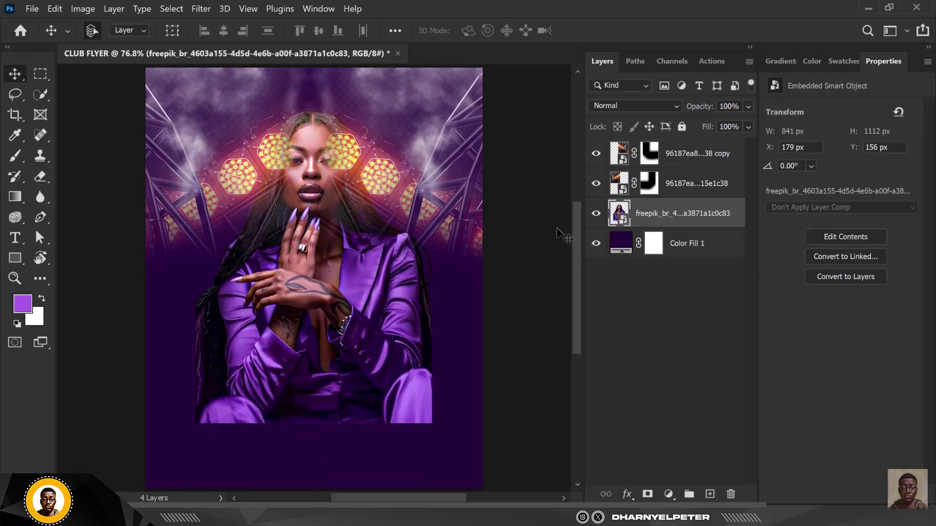
# Step: Move the woman's layer above the stage lights, reposition her, and scale her to about 31%
pyautogui.moveTo(686, 212); pyautogui.dragTo(683, 146)
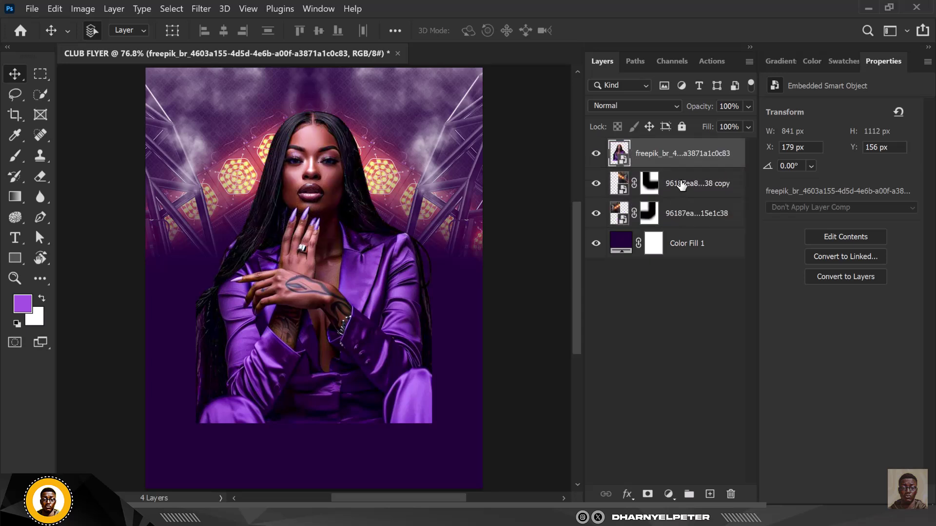
pyautogui.moveTo(319, 277); pyautogui.dragTo(316, 340)
pyautogui.hotkey('ctrl', 't')
pyautogui.moveTo(431, 416); pyautogui.dragTo(435, 424)
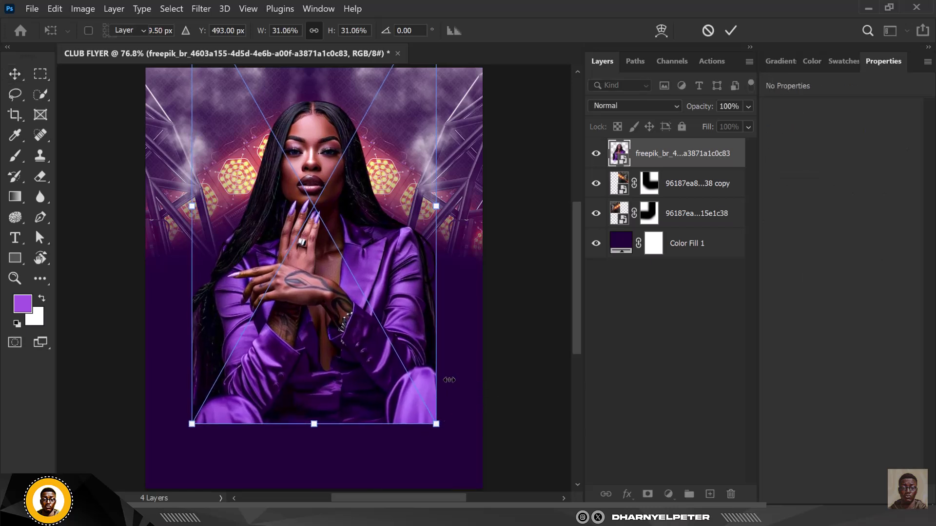
pyautogui.press('Return')
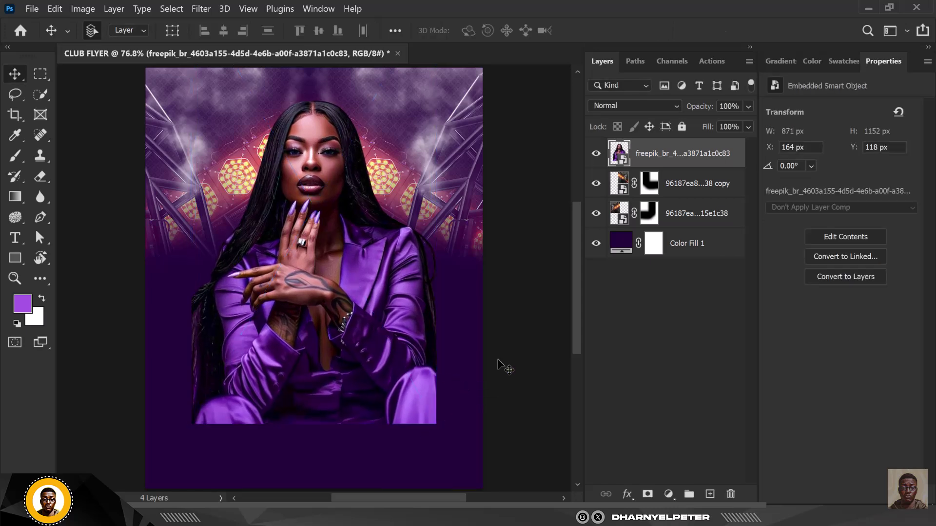
# Step: Mask the model layer and brush black over her lower body to fade it out
pyautogui.click(647, 494)
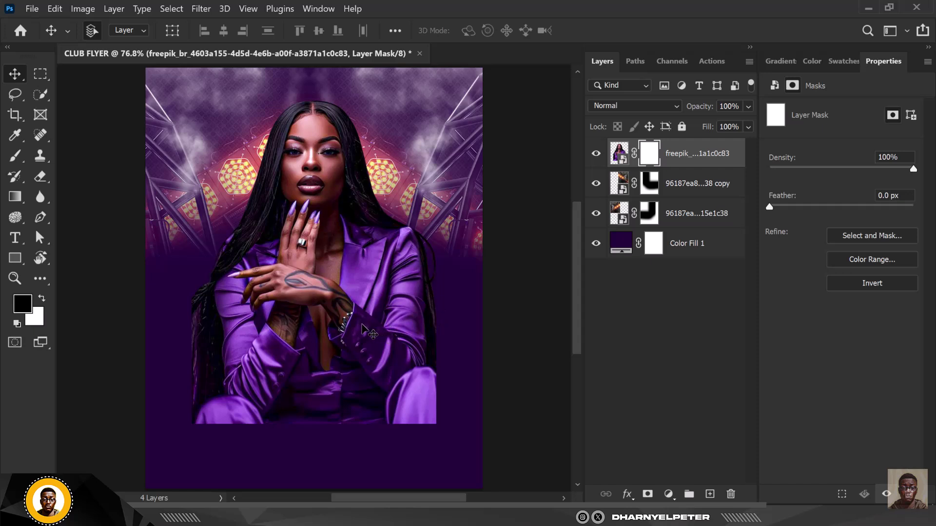
pyautogui.press('b')
pyautogui.moveTo(198, 338)
pyautogui.mouseDown()
pyautogui.moveTo(175, 317)
pyautogui.moveTo(184, 405)
pyautogui.moveTo(207, 431)
pyautogui.moveTo(371, 422)
pyautogui.moveTo(455, 412)
pyautogui.moveTo(197, 410)
pyautogui.moveTo(268, 406)
pyautogui.moveTo(462, 368)
pyautogui.moveTo(484, 295)
pyautogui.moveTo(451, 370)
pyautogui.moveTo(320, 387)
pyautogui.moveTo(154, 355)
pyautogui.moveTo(319, 378)
pyautogui.moveTo(464, 367)
pyautogui.moveTo(484, 329)
pyautogui.moveTo(408, 388)
pyautogui.moveTo(165, 408)
pyautogui.mouseUp()
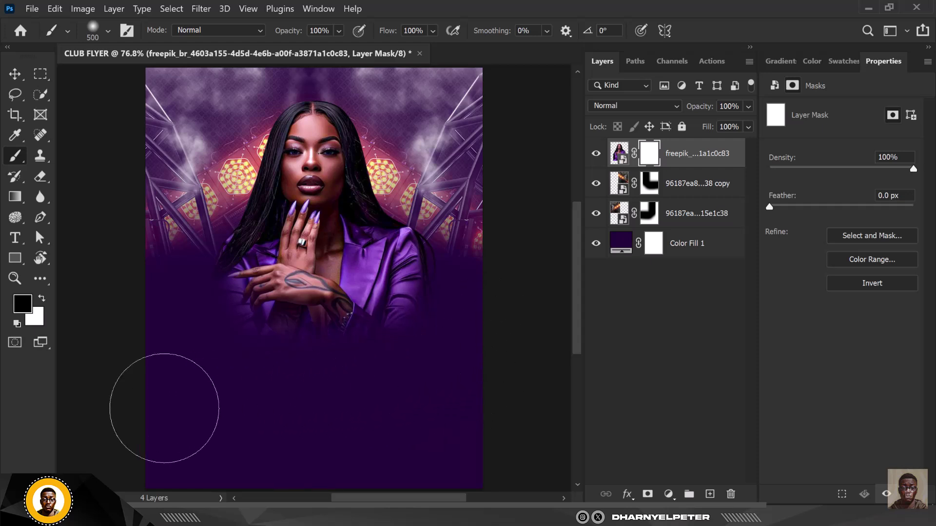
pyautogui.moveTo(437, 426); pyautogui.dragTo(441, 414)
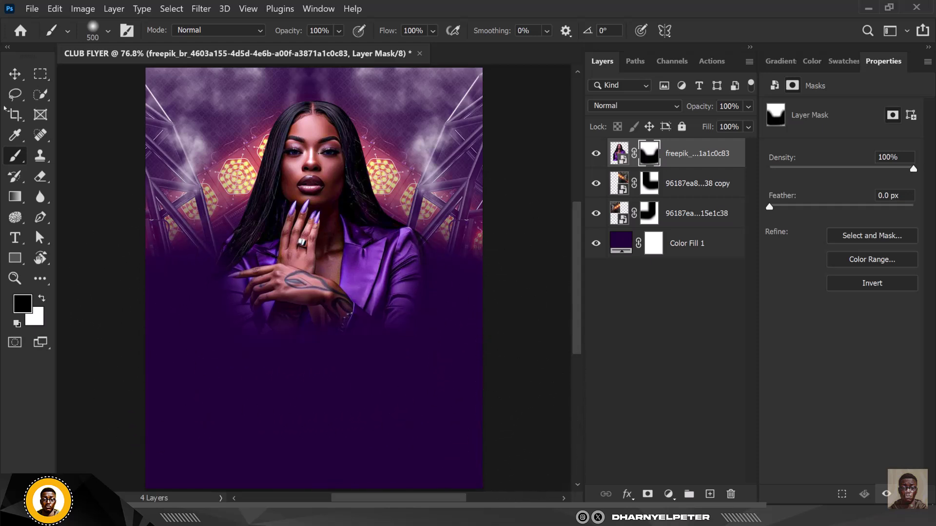
# Step: Scale the model layer up slightly and commit the resize
pyautogui.click(15, 73)
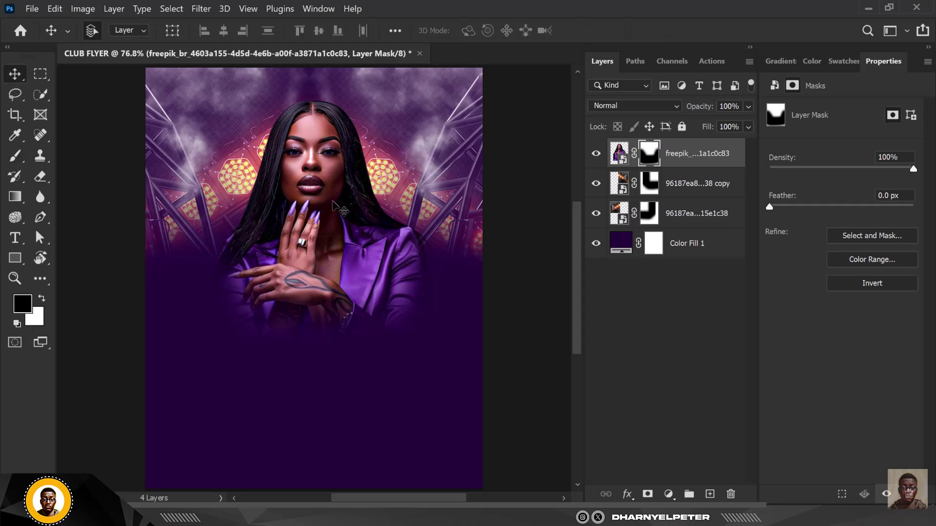
pyautogui.hotkey('ctrl', 't')
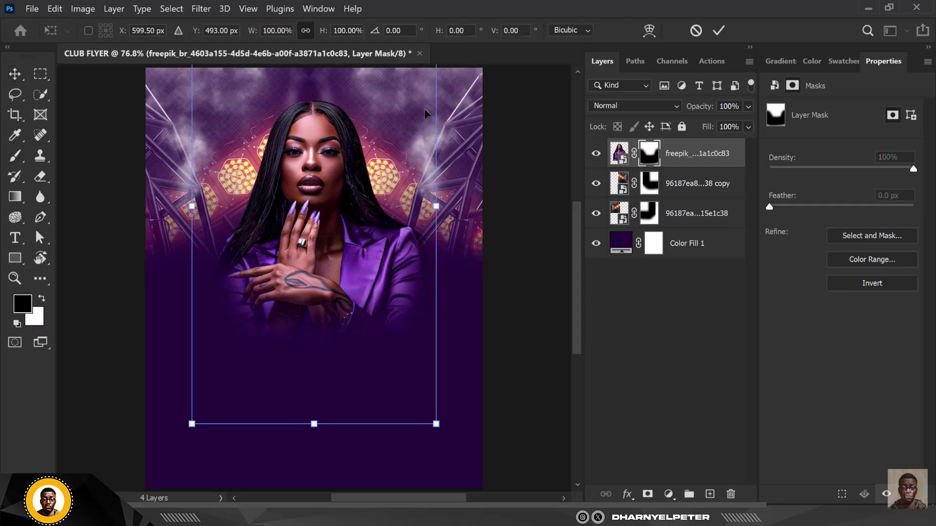
pyautogui.moveTo(437, 425)
pyautogui.mouseDown()
pyautogui.moveTo(448, 433)
pyautogui.moveTo(443, 426)
pyautogui.mouseUp()
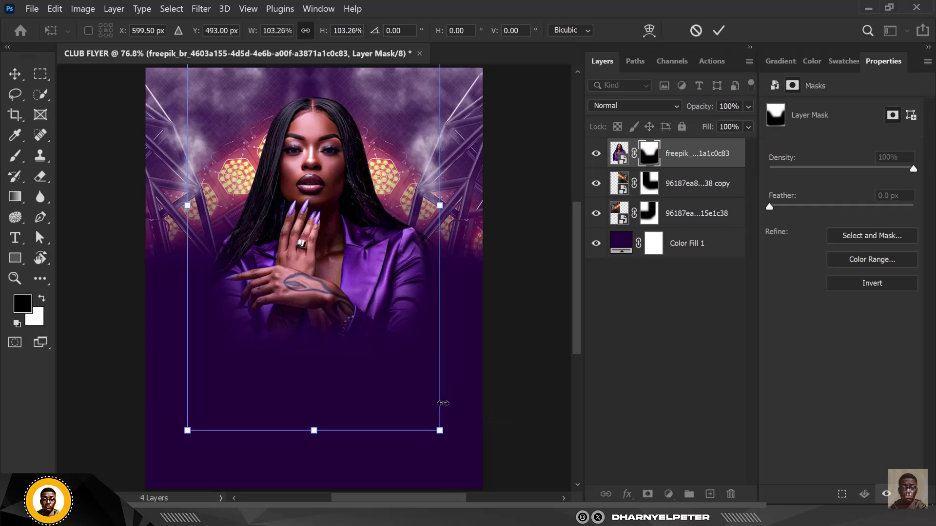
pyautogui.press('Return')
pyautogui.scroll(-1, 423, 271)
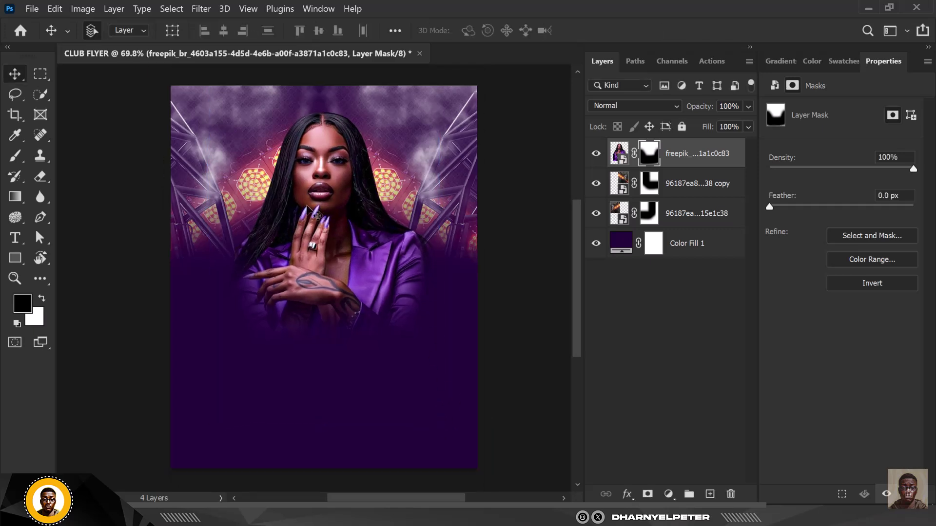
# Step: Group both stage-lights layers into a group named BG at 72% opacity
pyautogui.click(703, 187)
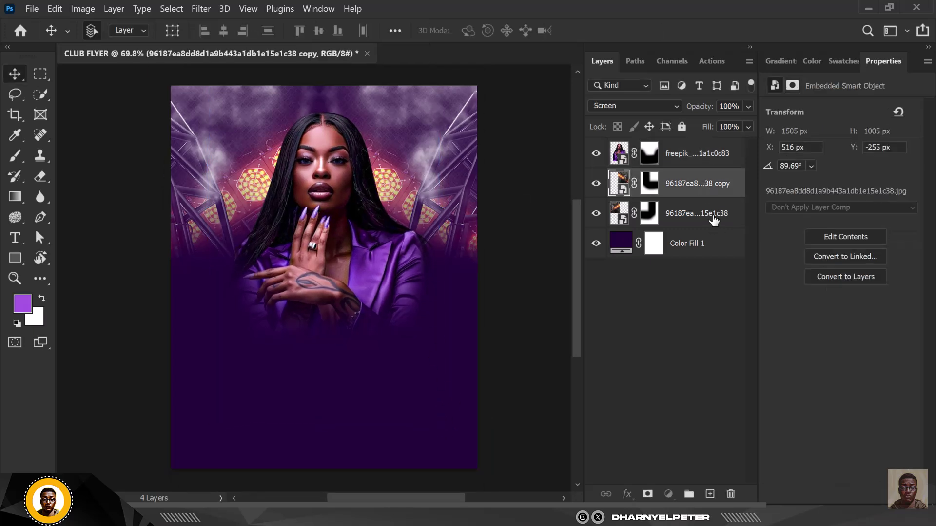
pyautogui.keyDown('shift'); pyautogui.click(713, 219); pyautogui.keyUp('shift')
pyautogui.hotkey('ctrl', 'g')
pyautogui.doubleClick(648, 177)
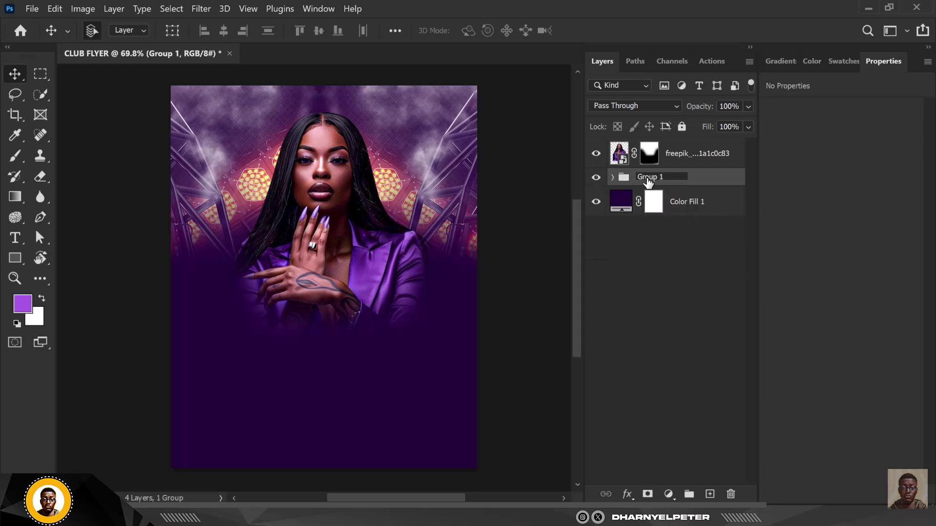
pyautogui.write('BG')
pyautogui.press('Return')
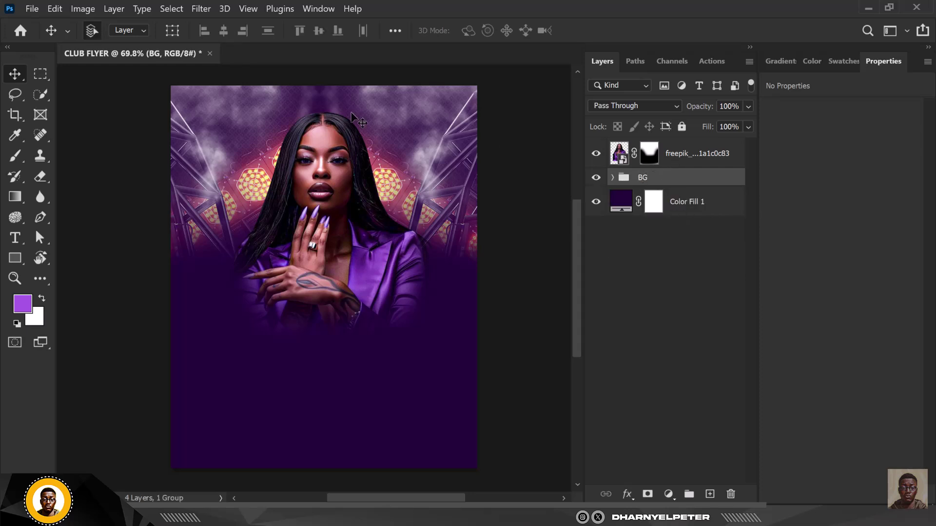
pyautogui.moveTo(749, 107); pyautogui.dragTo(741, 124)
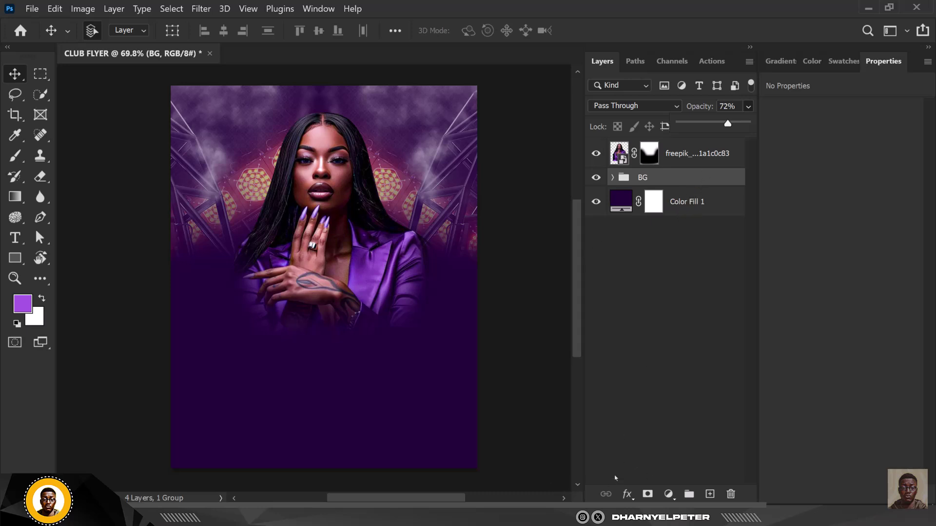
pyautogui.hotkey('alt', 'Tab')
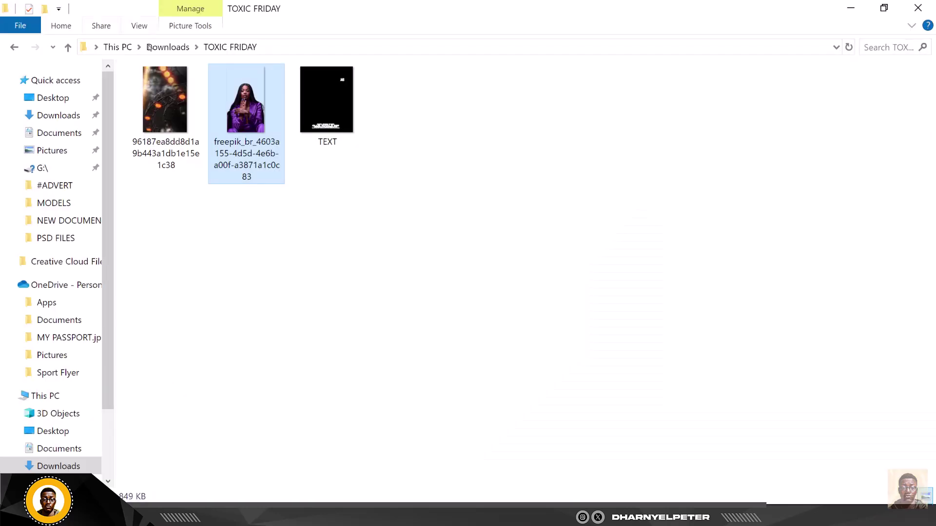
# Step: Browse Downloads > GRAPHICS BUNDLE 1.0 > PREMIUM BACKGROUNDS > HALFTONE in File Explorer
pyautogui.click(168, 45)
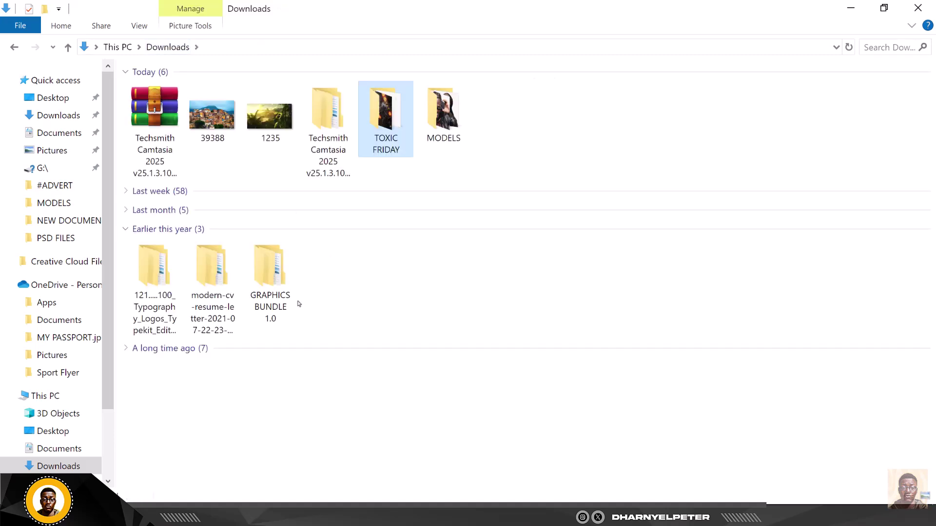
pyautogui.doubleClick(268, 263)
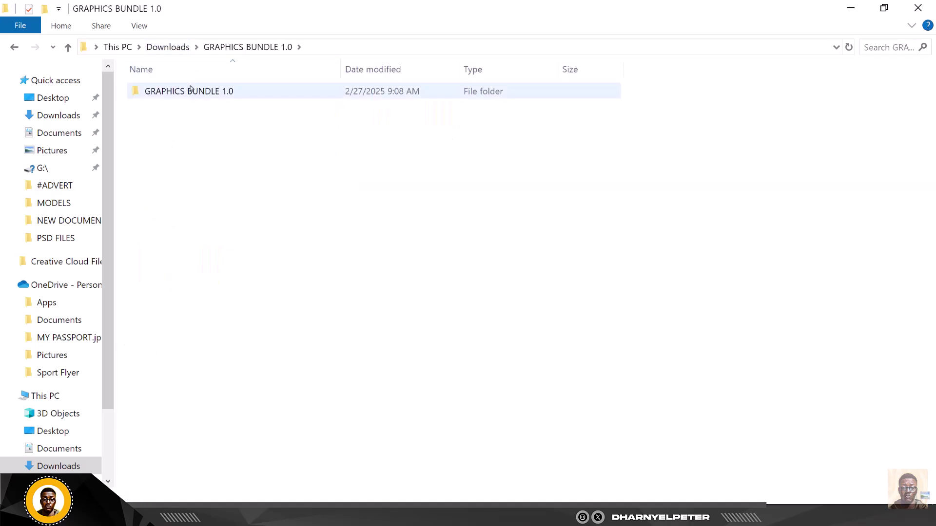
pyautogui.doubleClick(191, 90)
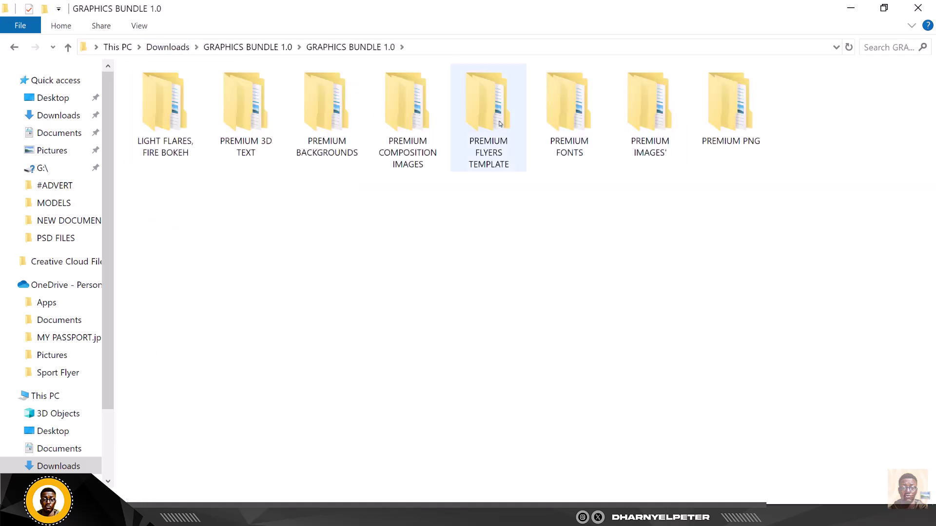
pyautogui.doubleClick(342, 107)
pyautogui.doubleClick(322, 91)
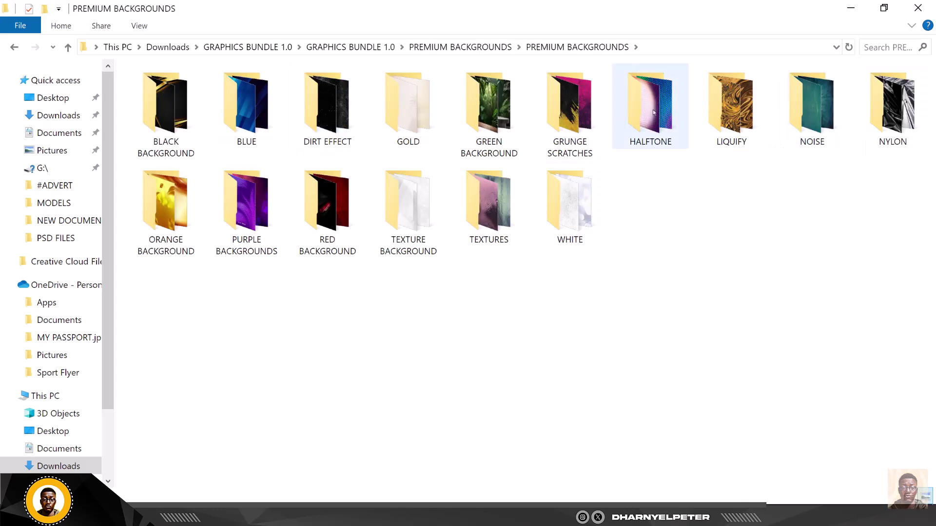
pyautogui.doubleClick(654, 113)
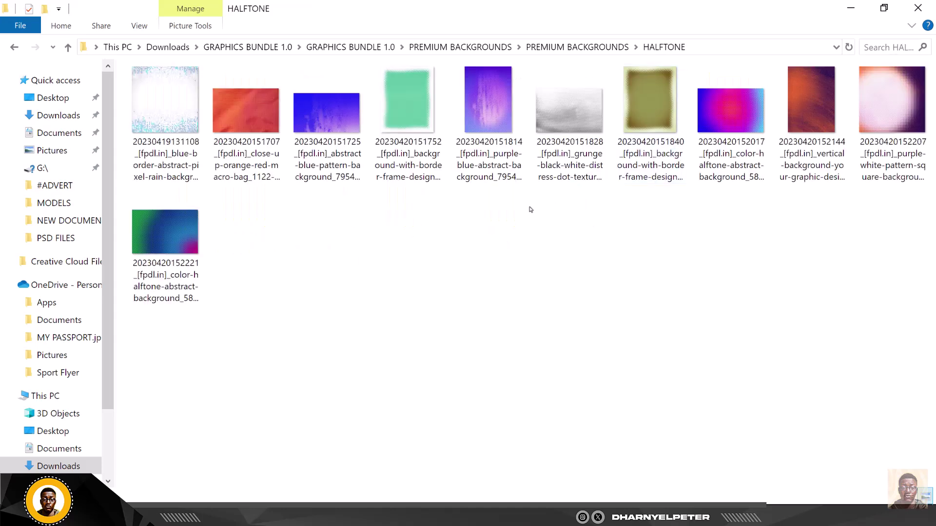
# Step: Drag the grunge halftone image onto the flyer, move it to the lower half and enlarge it
pyautogui.moveTo(576, 128); pyautogui.dragTo(391, 369)
pyautogui.moveTo(443, 273); pyautogui.dragTo(445, 376)
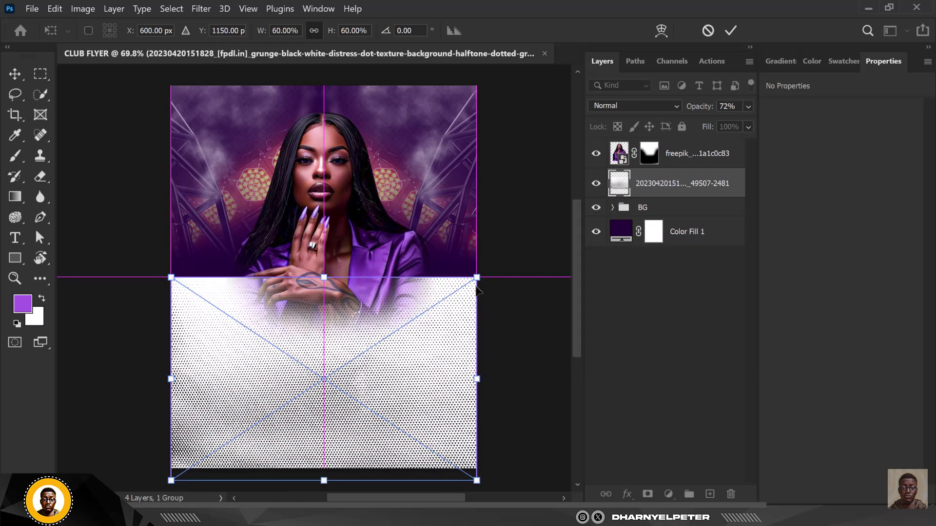
pyautogui.moveTo(476, 277); pyautogui.dragTo(506, 258)
# Step: Commit the halftone, mask it, and brush black along its top edge to soften it
pyautogui.press('Return')
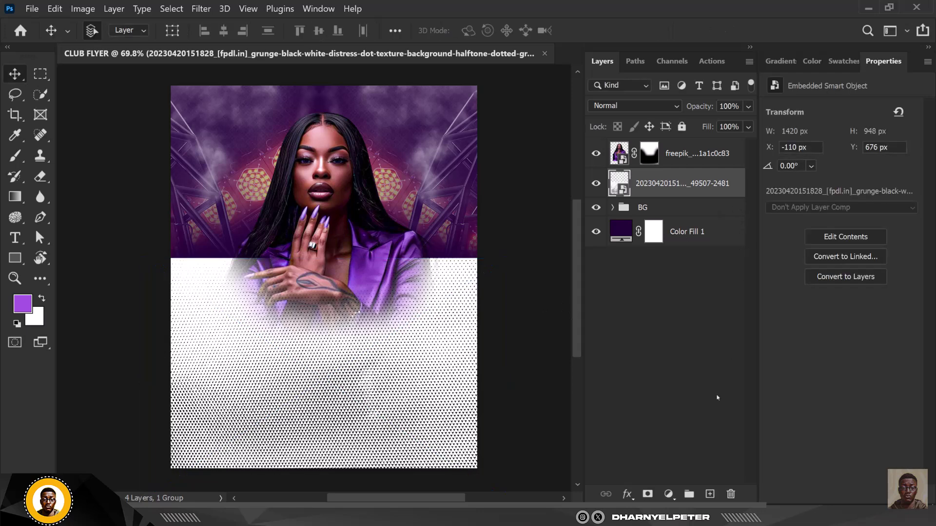
pyautogui.click(647, 494)
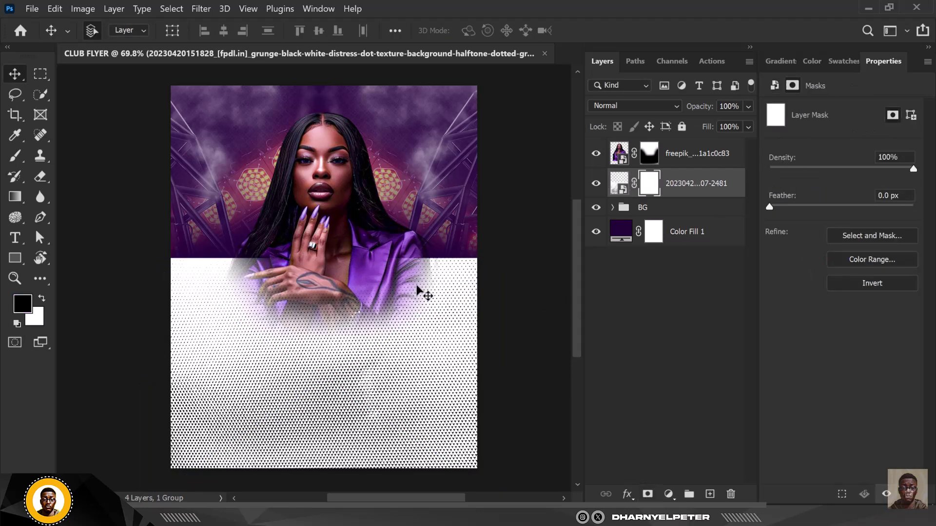
pyautogui.click(14, 156)
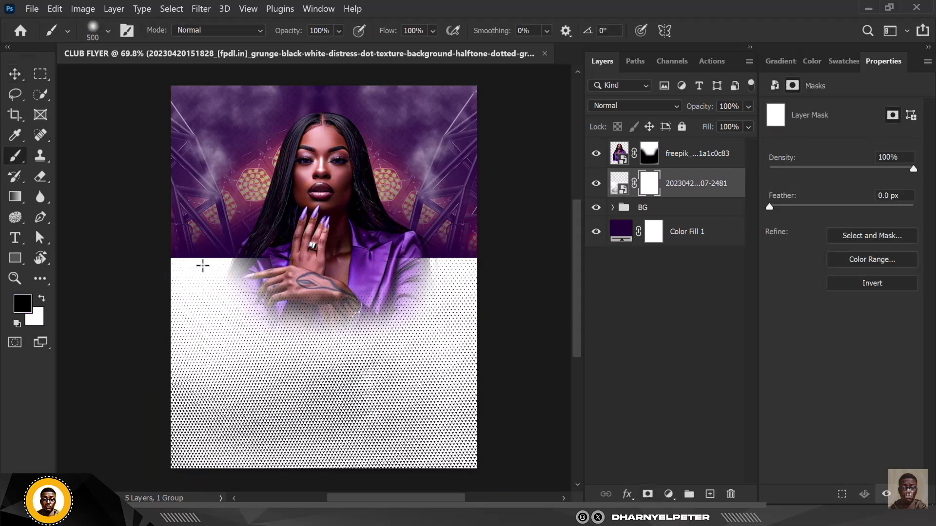
pyautogui.moveTo(177, 247); pyautogui.dragTo(522, 225)
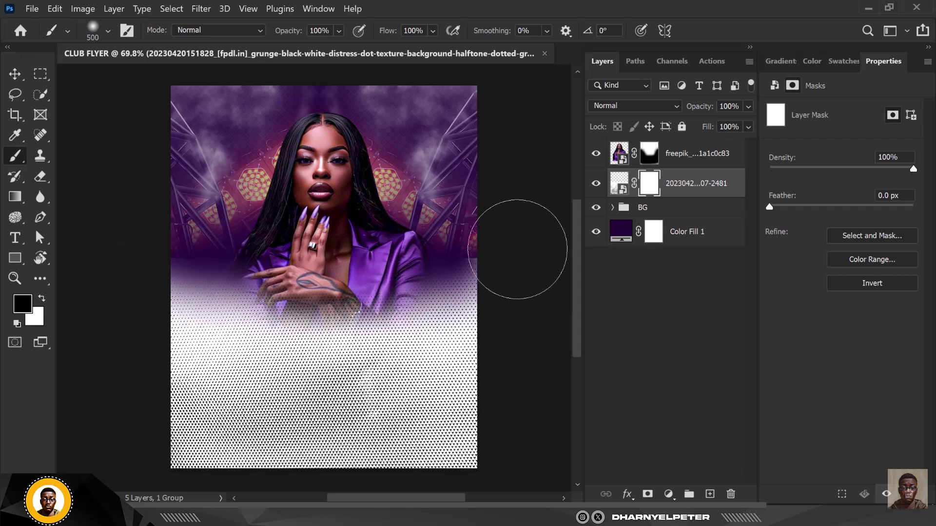
# Step: Set the halftone layer to Overlay blend mode, then reselect the model photo layer
pyautogui.press('v')
pyautogui.click(633, 106)
pyautogui.click(621, 282)
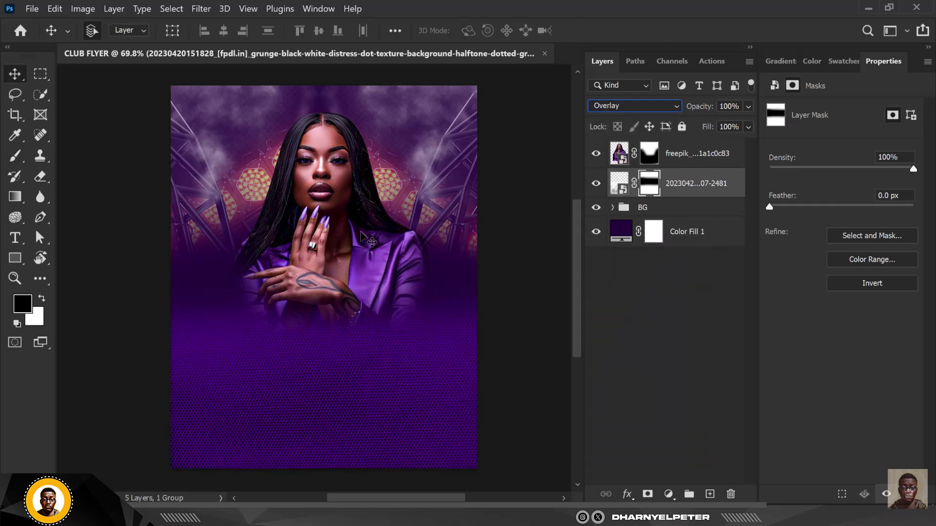
pyautogui.click(716, 155)
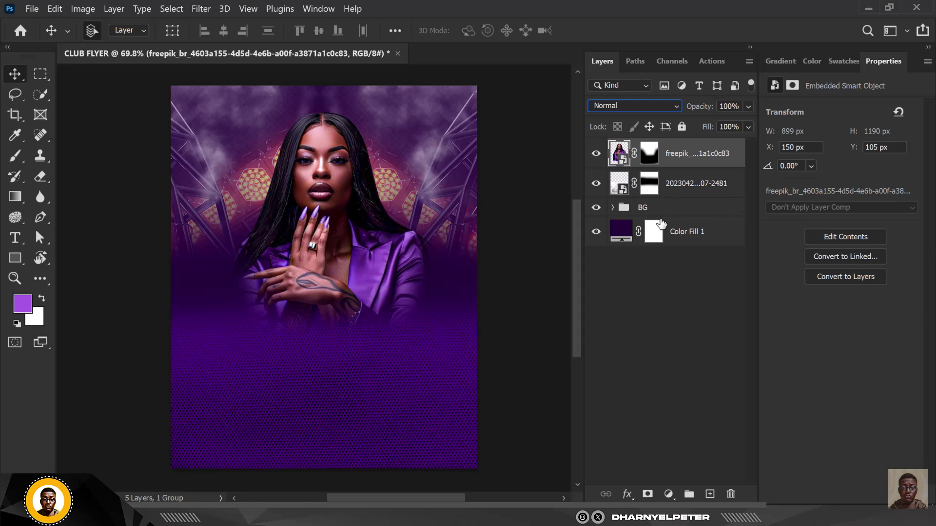
pyautogui.click(700, 187)
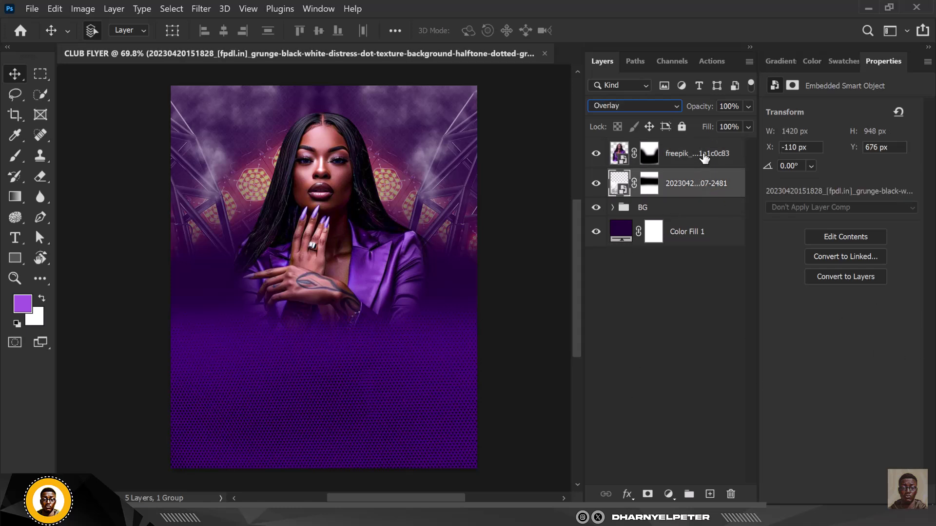
pyautogui.click(704, 156)
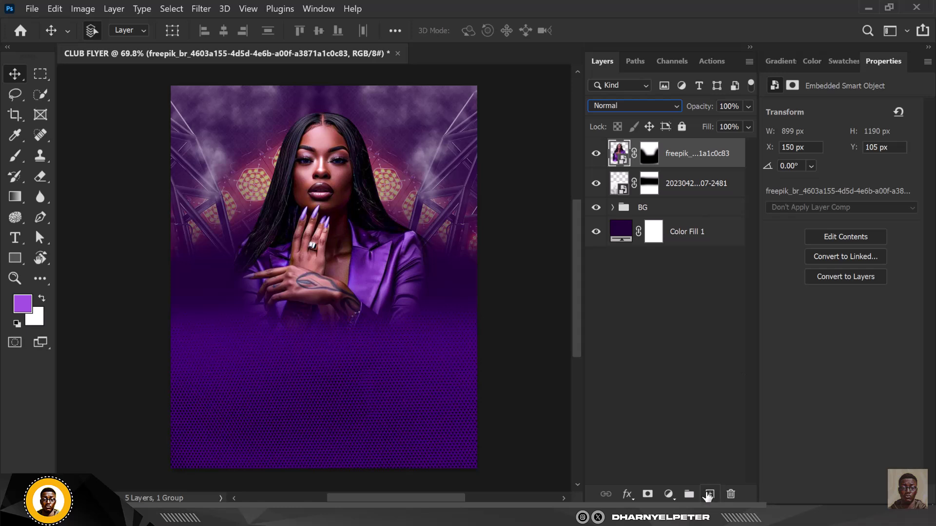
# Step: Add a new layer, draw a trial polygon shape, then undo it
pyautogui.click(709, 494)
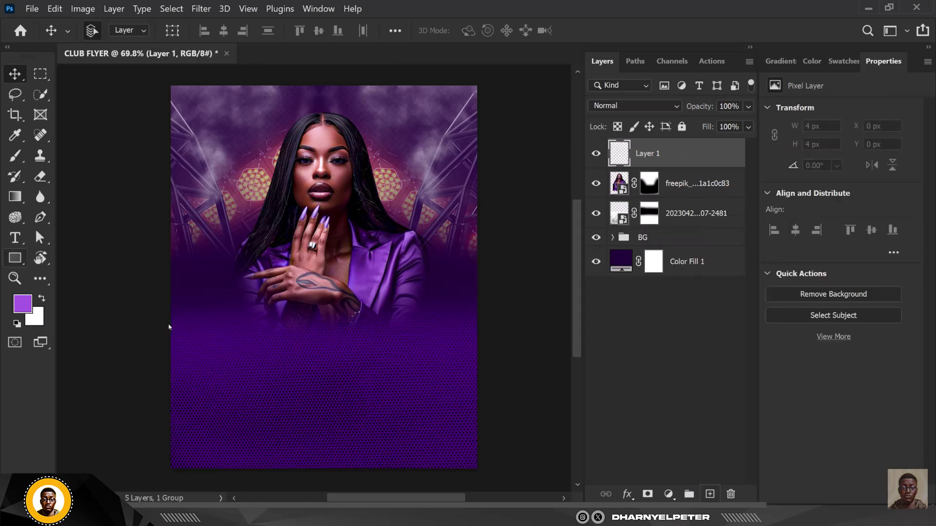
pyautogui.click(14, 258)
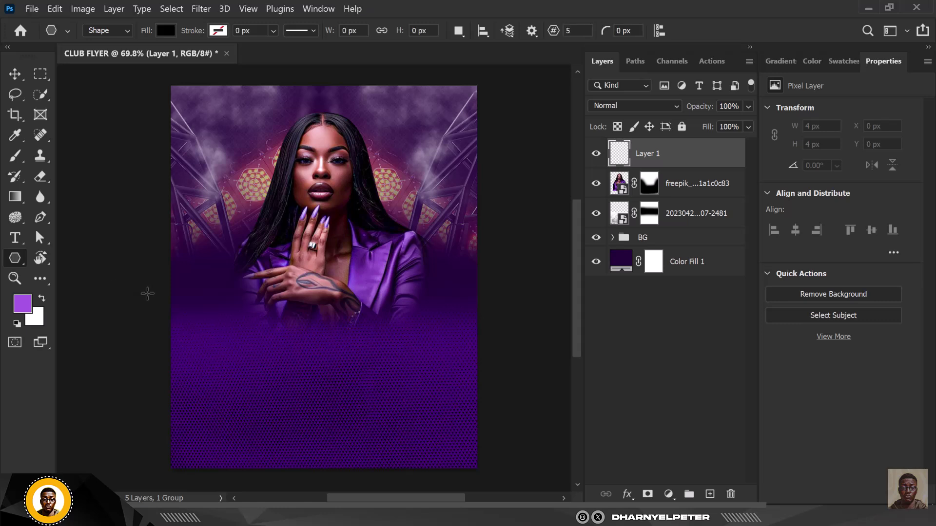
pyautogui.moveTo(152, 306); pyautogui.dragTo(429, 404)
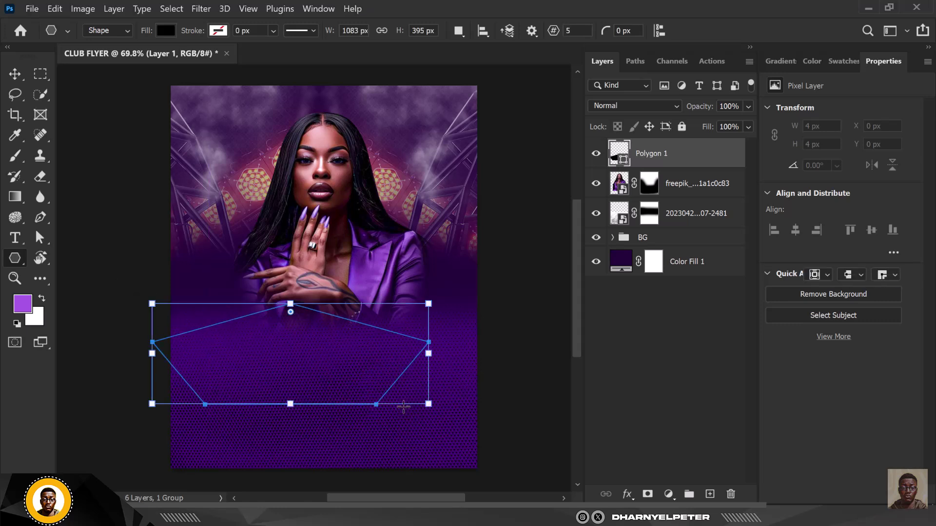
pyautogui.hotkey('alt', '[')
pyautogui.hotkey('ctrl', 'z')
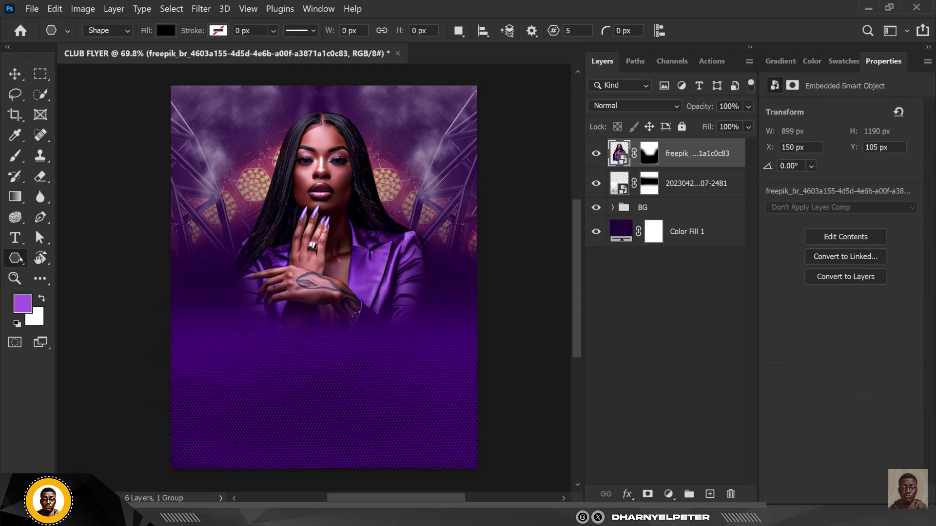
# Step: Draw a 1424 × 346 px rectangle across the lower flyer, filled very dark purple #120324
pyautogui.rightClick(15, 257)
pyautogui.click(73, 318)
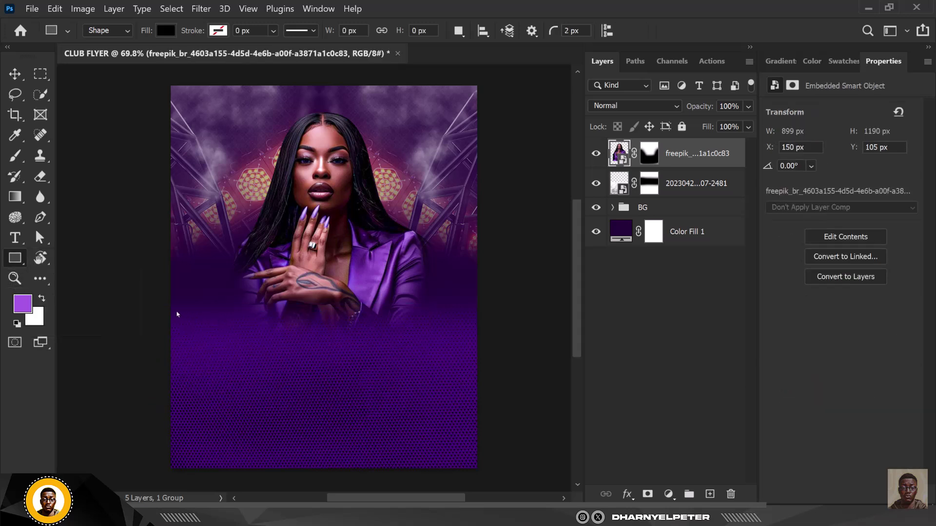
pyautogui.moveTo(153, 302); pyautogui.dragTo(516, 390)
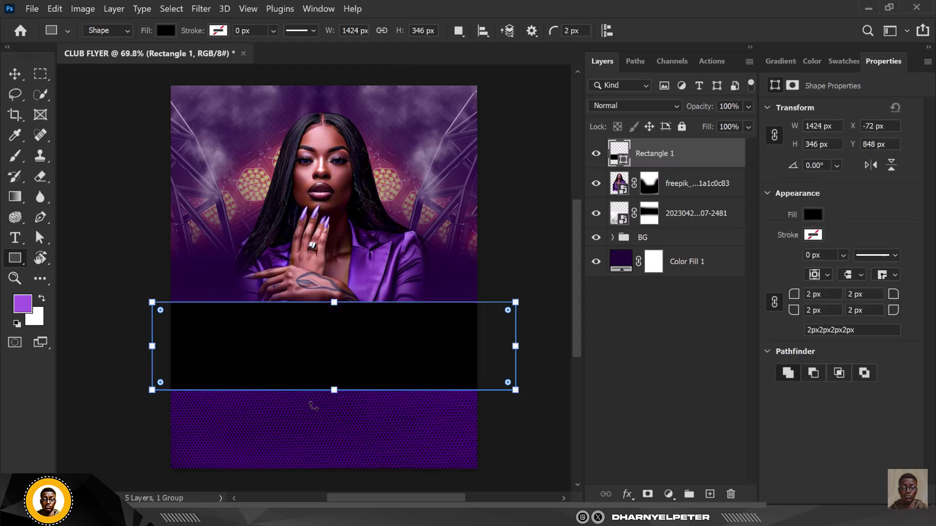
pyautogui.doubleClick(619, 155)
pyautogui.write('090212')
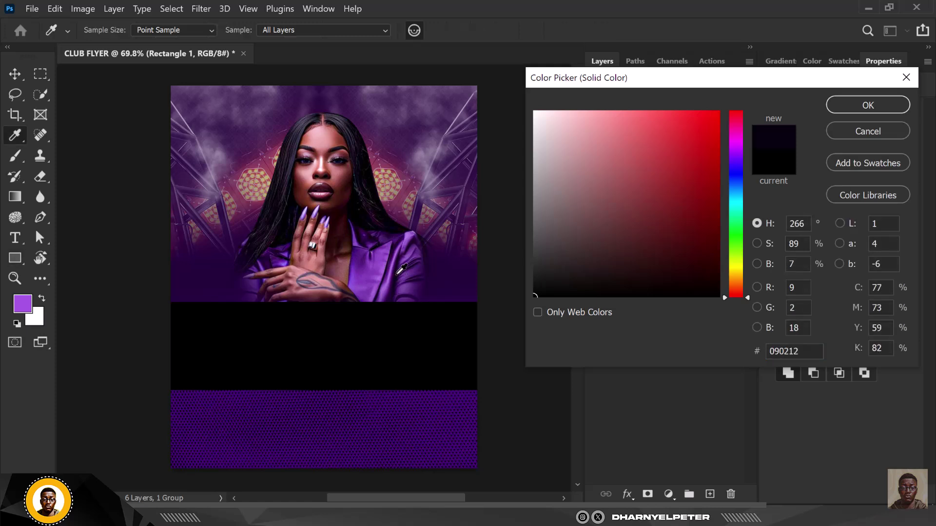
pyautogui.moveTo(697, 285); pyautogui.dragTo(719, 249)
pyautogui.click(867, 106)
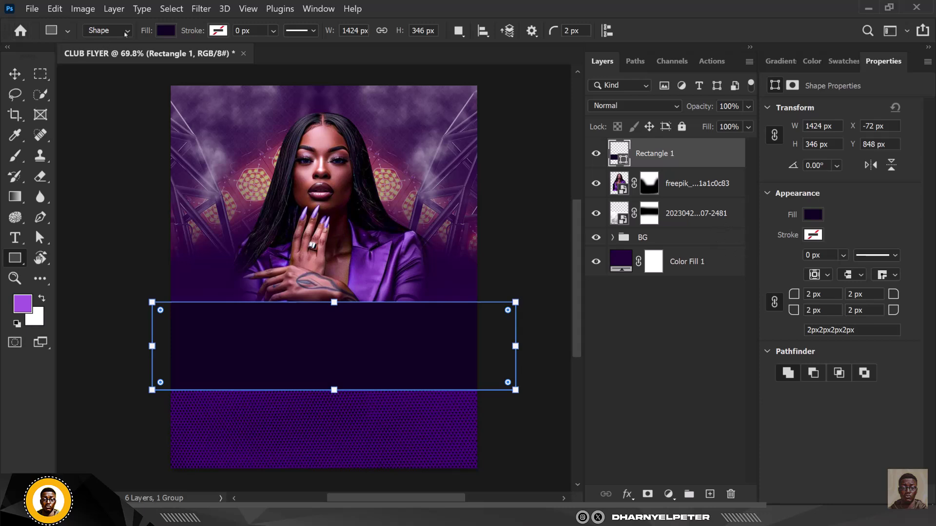
pyautogui.click(204, 9)
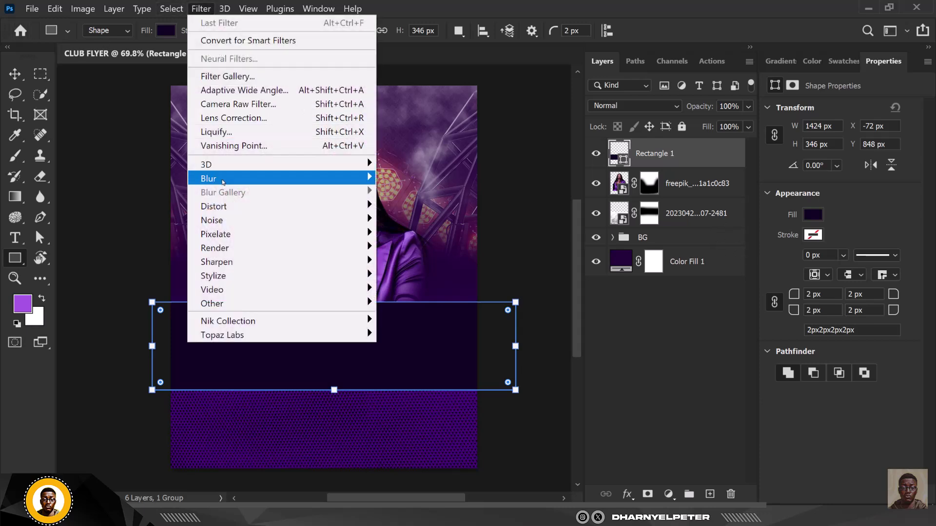
# Step: Convert the rectangle to a smart object and apply a 55.3 px Gaussian Blur
pyautogui.moveTo(242, 179)
pyautogui.click(425, 235)
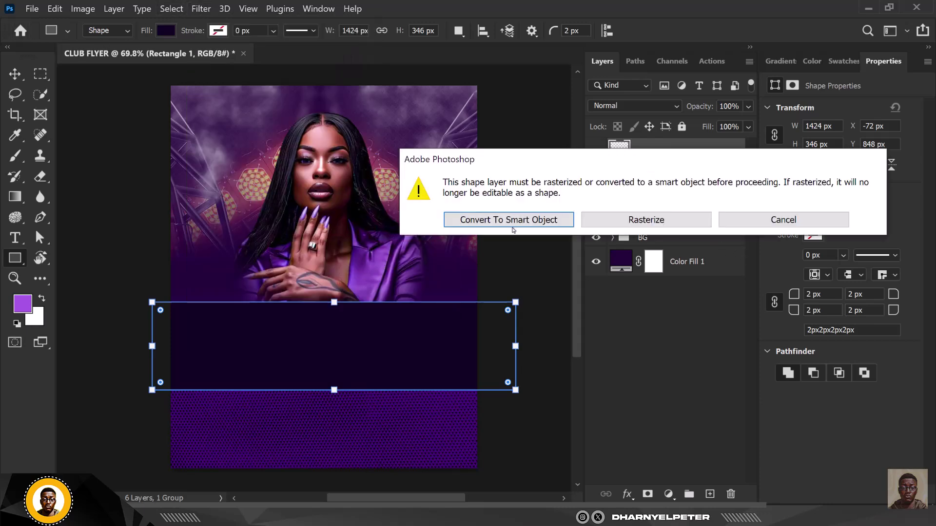
pyautogui.click(508, 220)
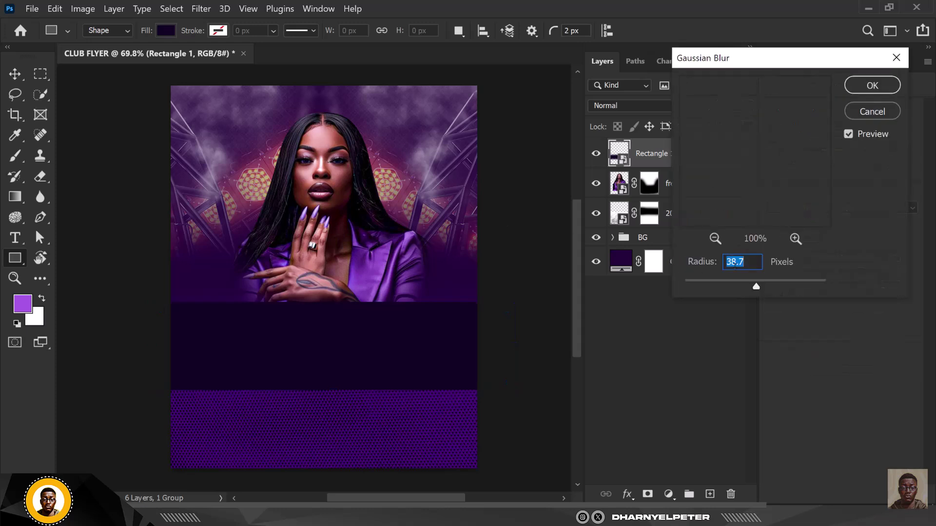
pyautogui.moveTo(772, 288)
pyautogui.mouseDown()
pyautogui.moveTo(781, 285)
pyautogui.moveTo(756, 287)
pyautogui.mouseUp()
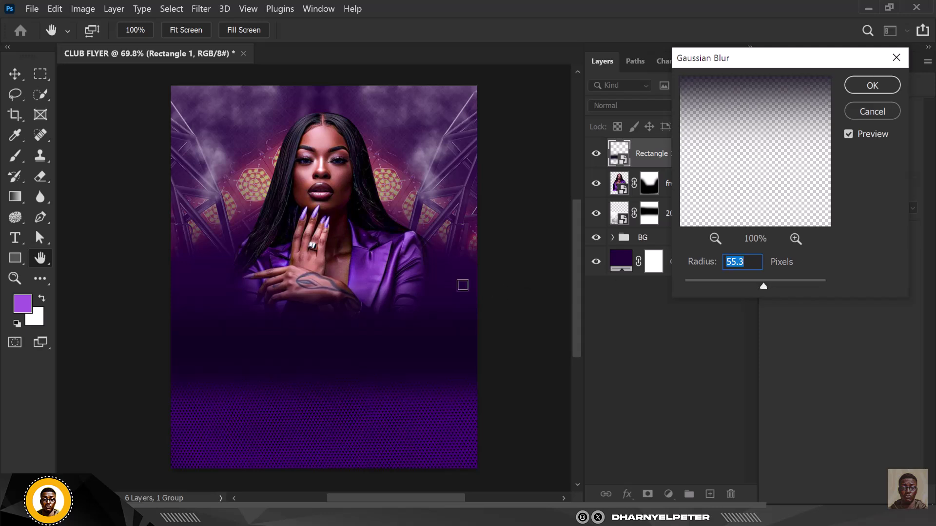
pyautogui.click(873, 85)
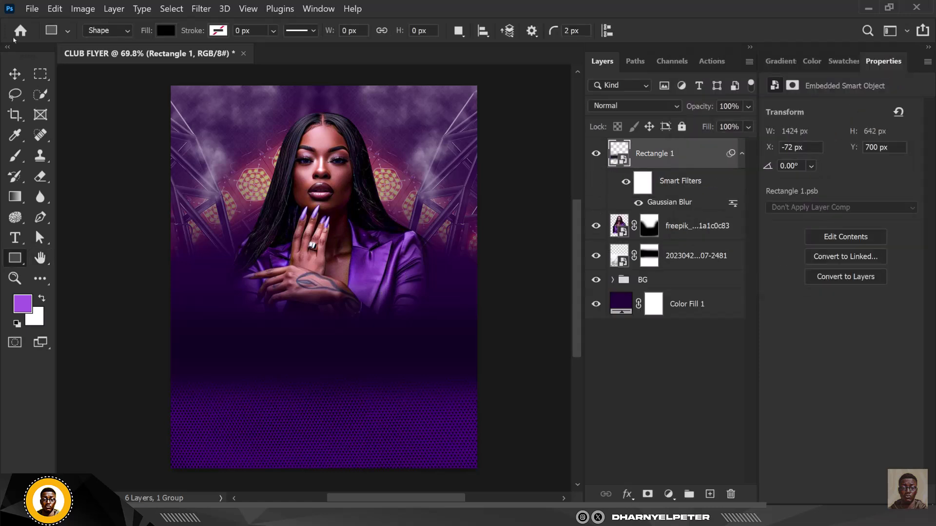
pyautogui.click(15, 74)
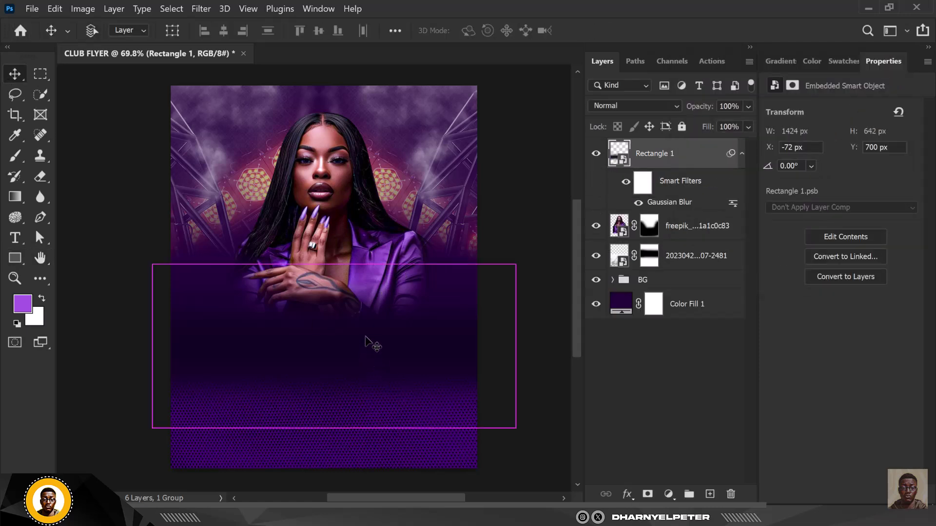
# Step: Stretch the blurred band down to 1424 × 743 px and set its opacity to 89%
pyautogui.hotkey('ctrl', 't')
pyautogui.moveTo(334, 390); pyautogui.dragTo(336, 417)
pyautogui.press('Return')
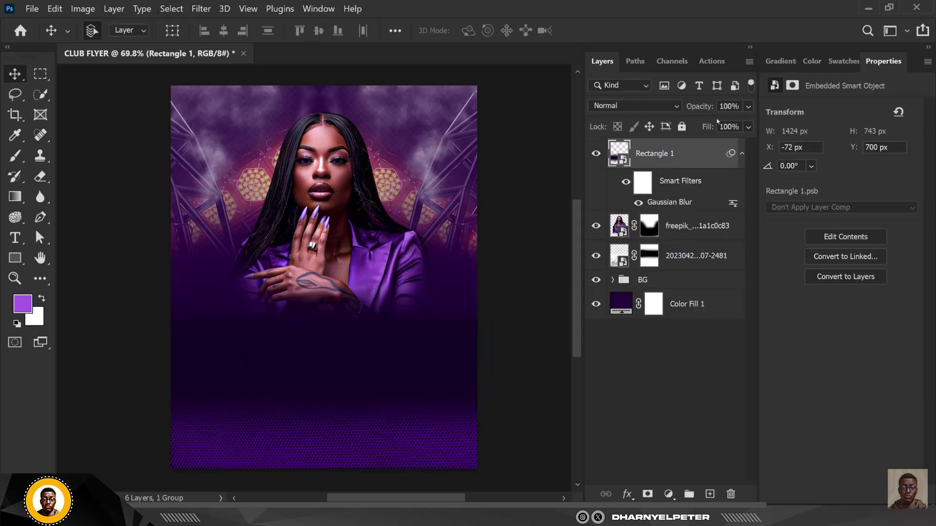
pyautogui.click(748, 107)
pyautogui.moveTo(742, 124); pyautogui.dragTo(720, 127)
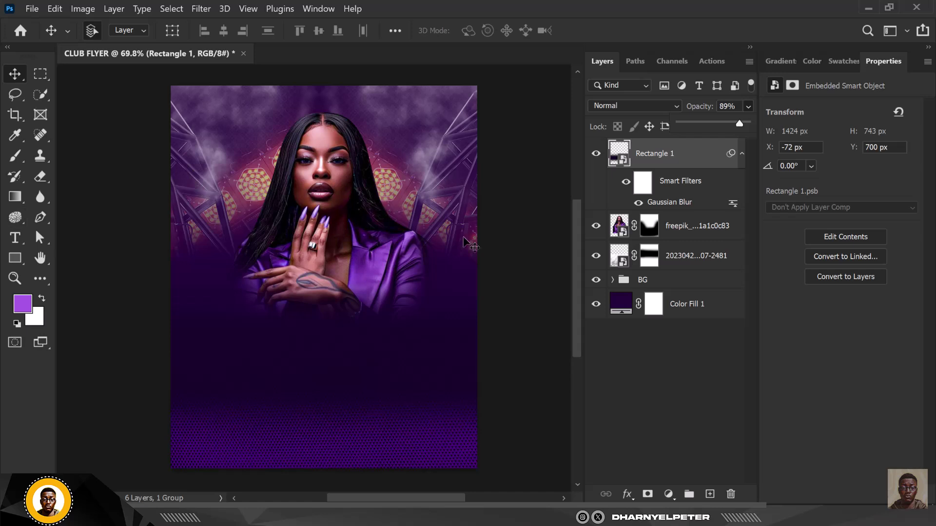
pyautogui.click(19, 240)
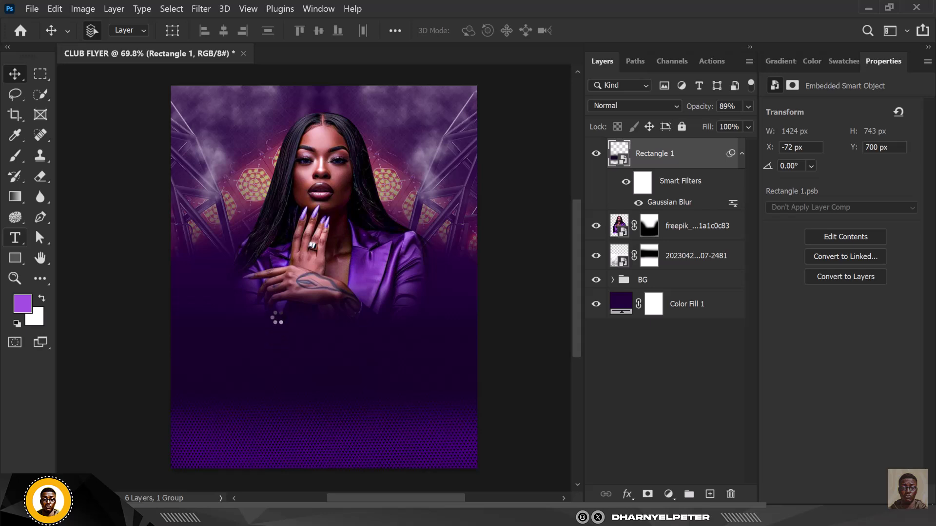
pyautogui.click(15, 237)
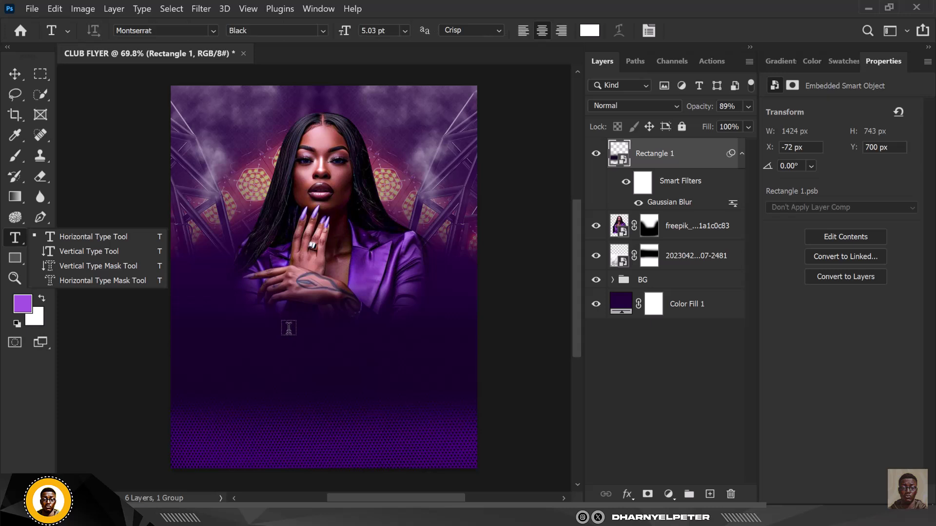
# Step: Create a white Montserrat text layer reading TOXIC below the model's hands
pyautogui.press('Escape')
pyautogui.click(290, 326)
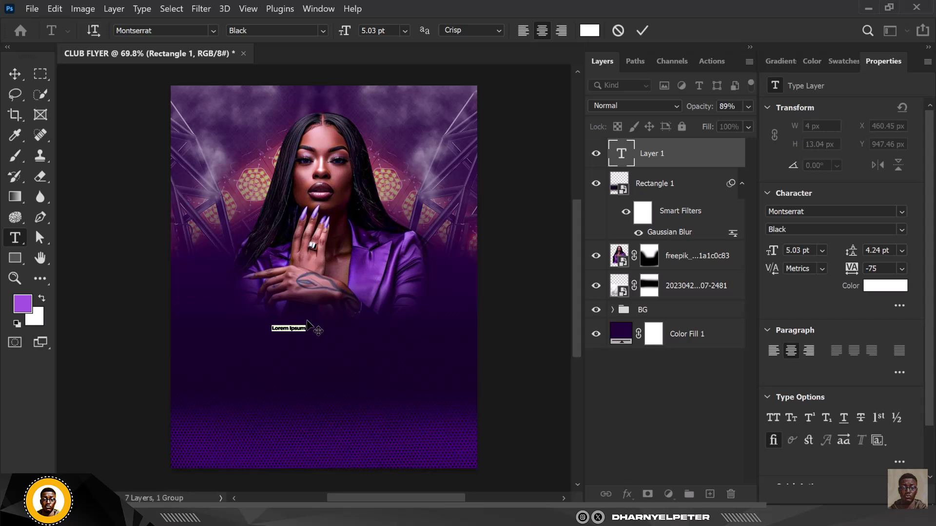
pyautogui.press('Right')
pyautogui.hotkey('ctrl', 'a')
pyautogui.write('TOXI')
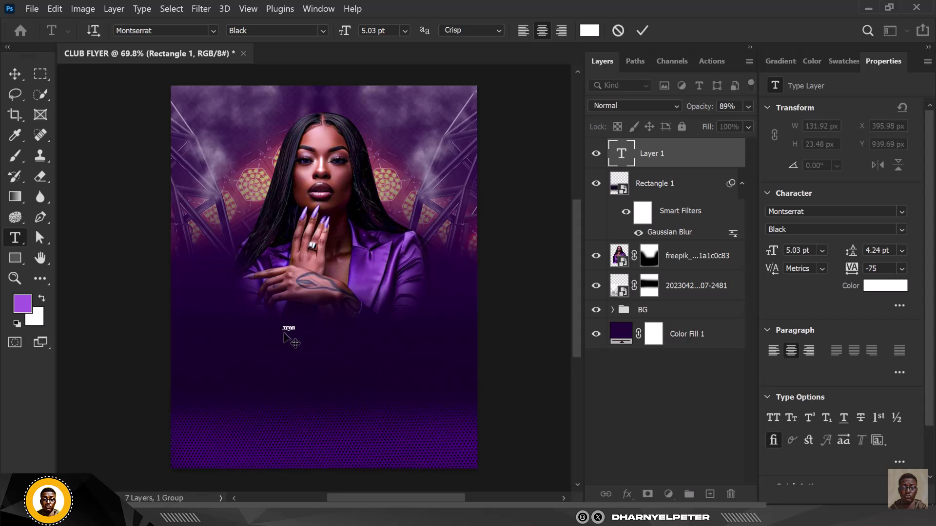
pyautogui.write('C')
pyautogui.hotkey('ctrl', 'Return')
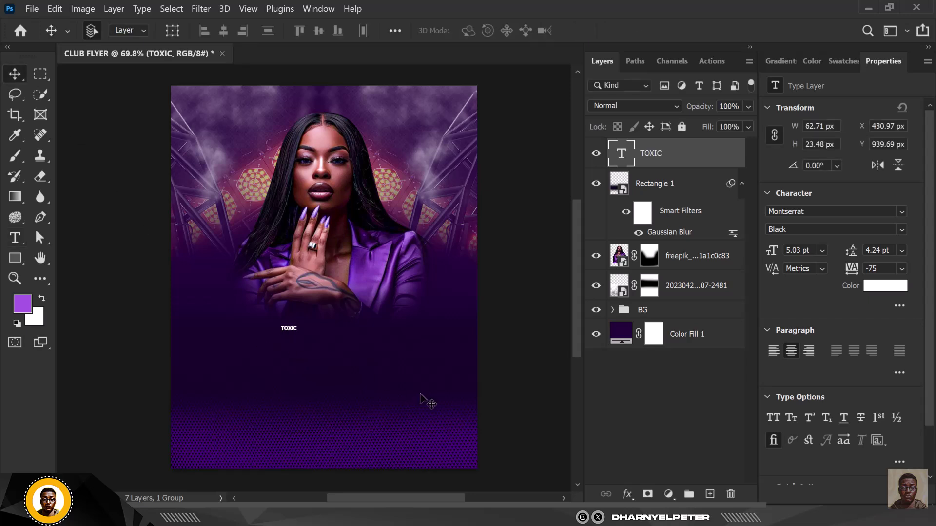
# Step: Scale TOXIC up to about 1115% and centre it across the lower flyer
pyautogui.hotkey('ctrl', 't')
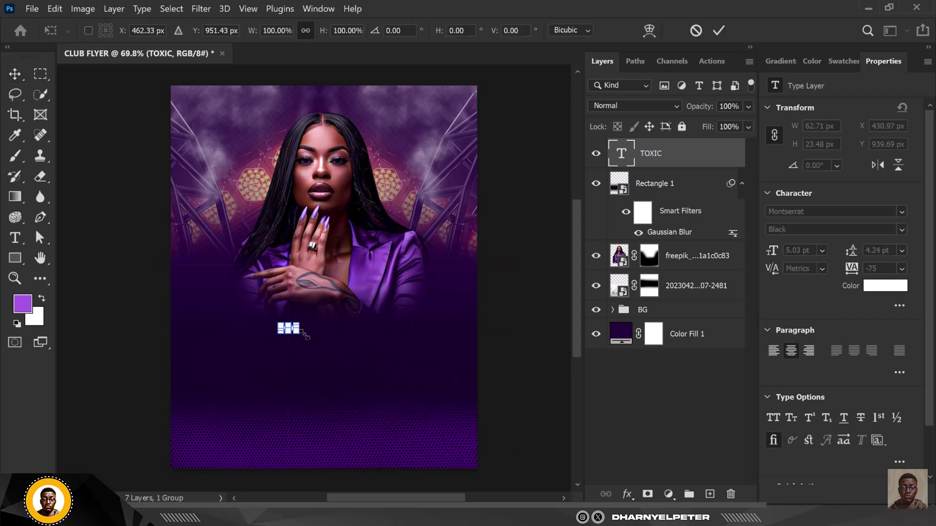
pyautogui.moveTo(304, 336); pyautogui.dragTo(378, 361)
pyautogui.moveTo(328, 328); pyautogui.dragTo(357, 349)
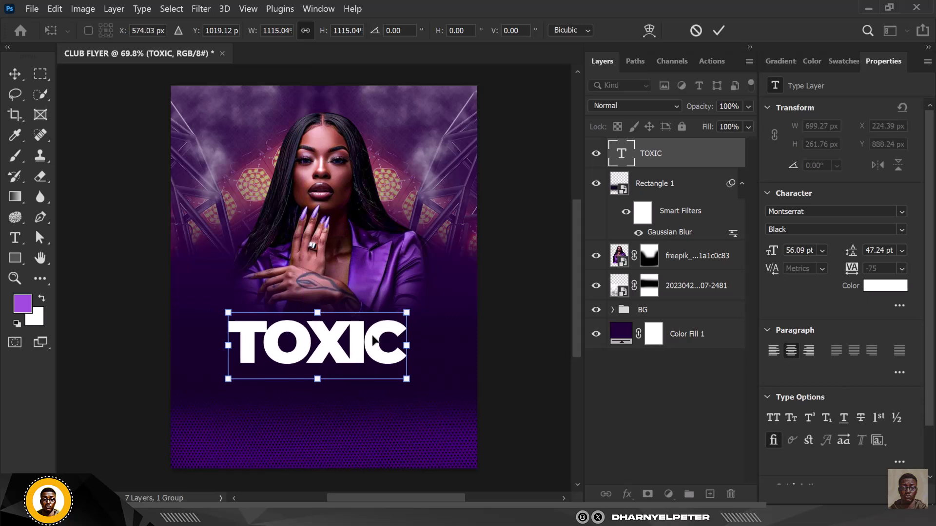
pyautogui.press('Return')
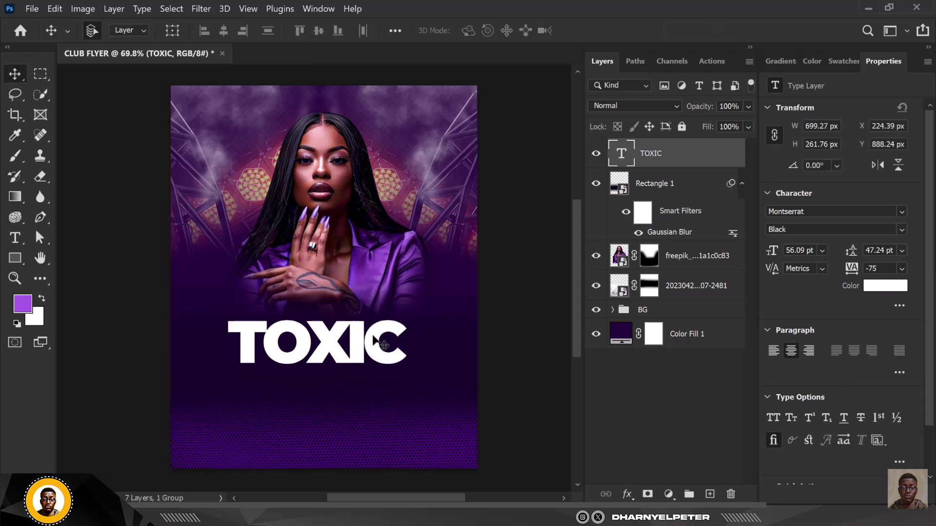
# Step: Duplicate the TOXIC layer just below it and change the copy's text to FRIDAY
pyautogui.moveTo(374, 336); pyautogui.dragTo(376, 384)
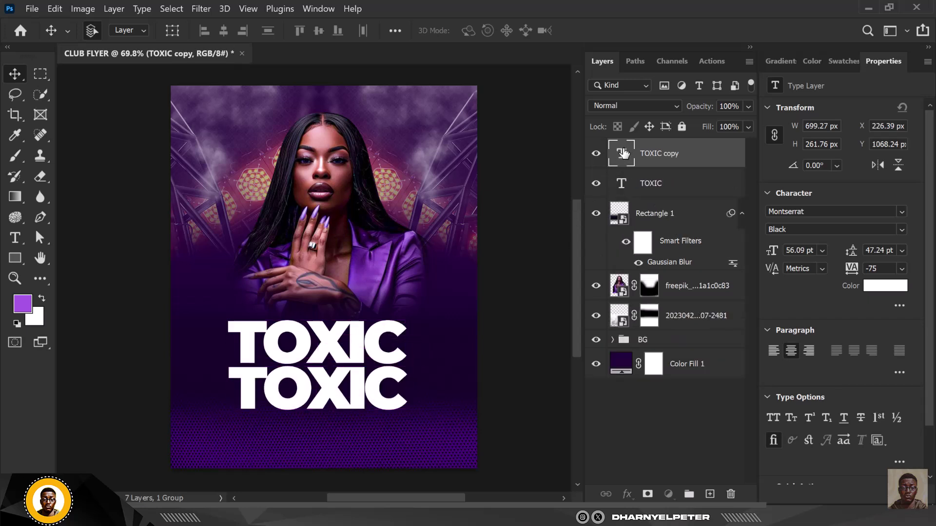
pyautogui.press('Return')
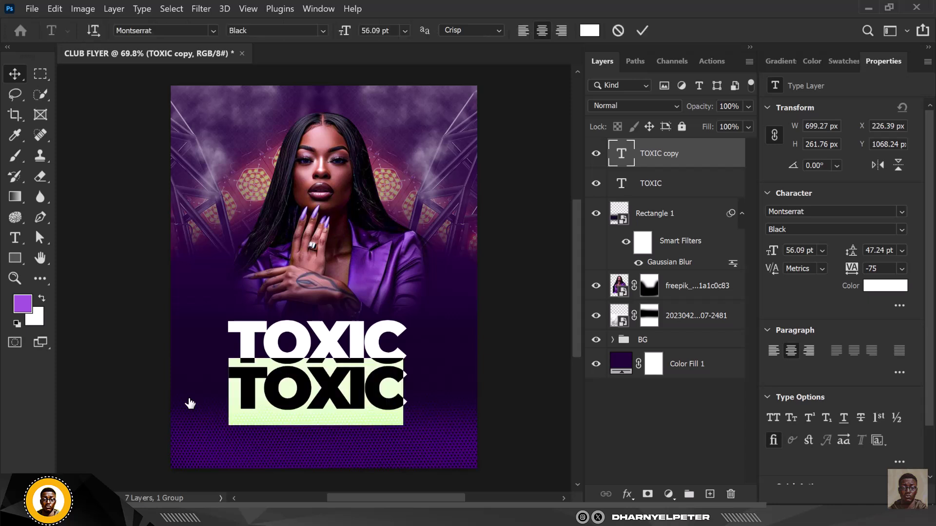
pyautogui.press('Right')
pyautogui.press('Left')
pyautogui.hotkey('ctrl', 'a')
pyautogui.write('FRIDAY')
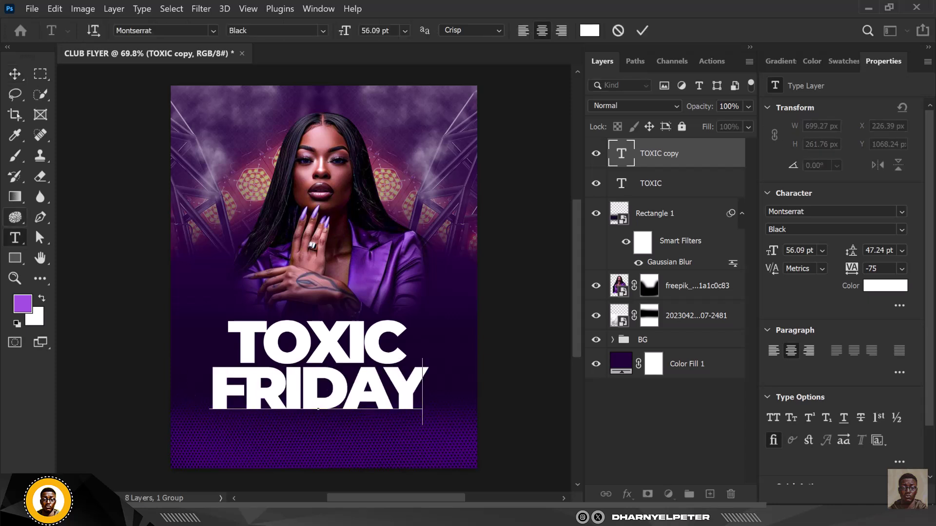
pyautogui.hotkey('ctrl', 'Return')
pyautogui.press('v')
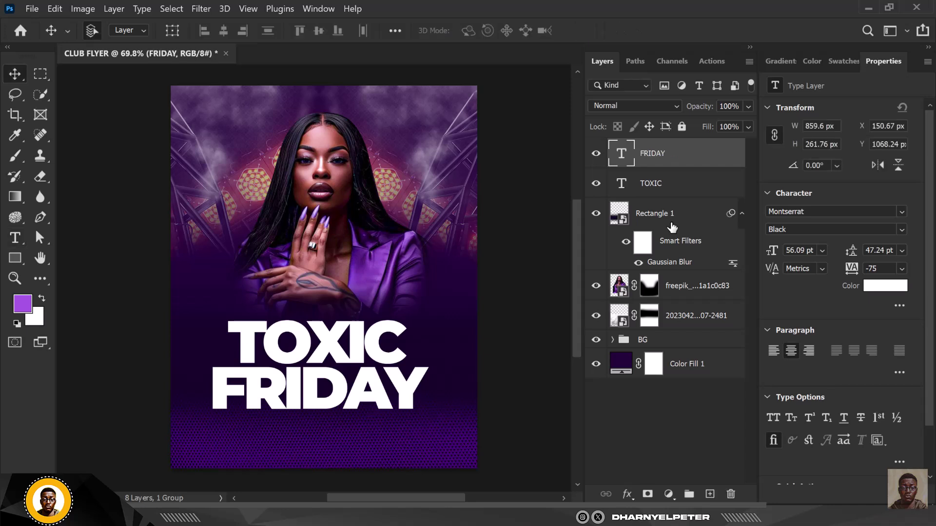
# Step: Shrink both title lines to about 88% and shift the block slightly up and left
pyautogui.keyDown('shift'); pyautogui.click(671, 183); pyautogui.keyUp('shift')
pyautogui.hotkey('ctrl', 't')
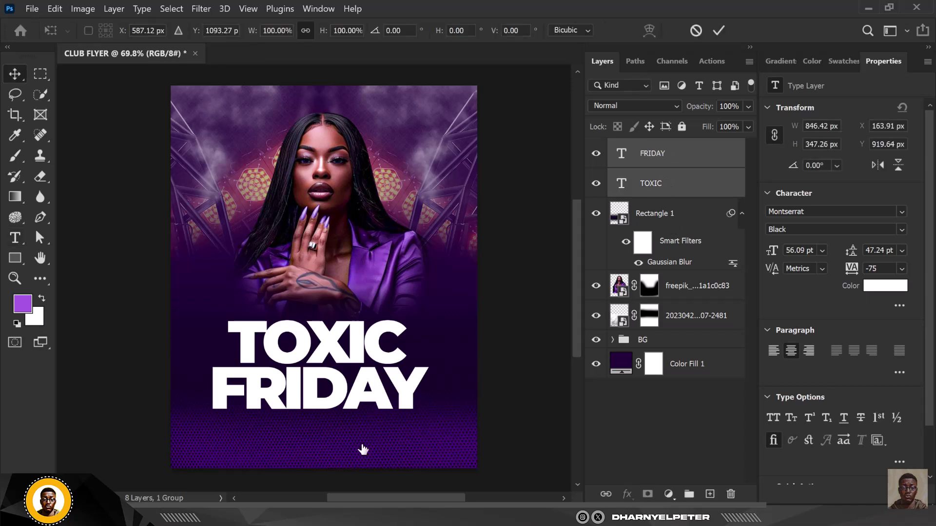
pyautogui.moveTo(428, 409); pyautogui.dragTo(415, 404)
pyautogui.moveTo(371, 381); pyautogui.dragTo(375, 372)
pyautogui.hotkey('shift', 'Up')
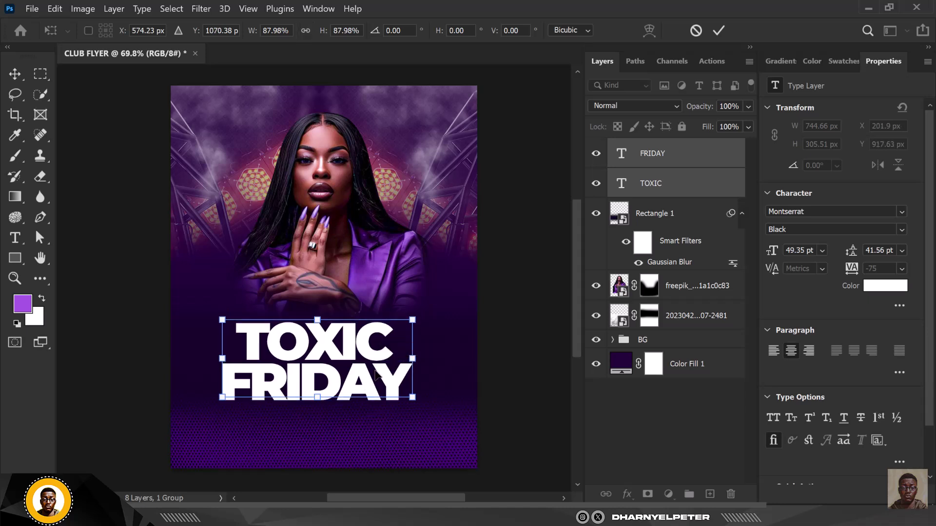
pyautogui.press('Return')
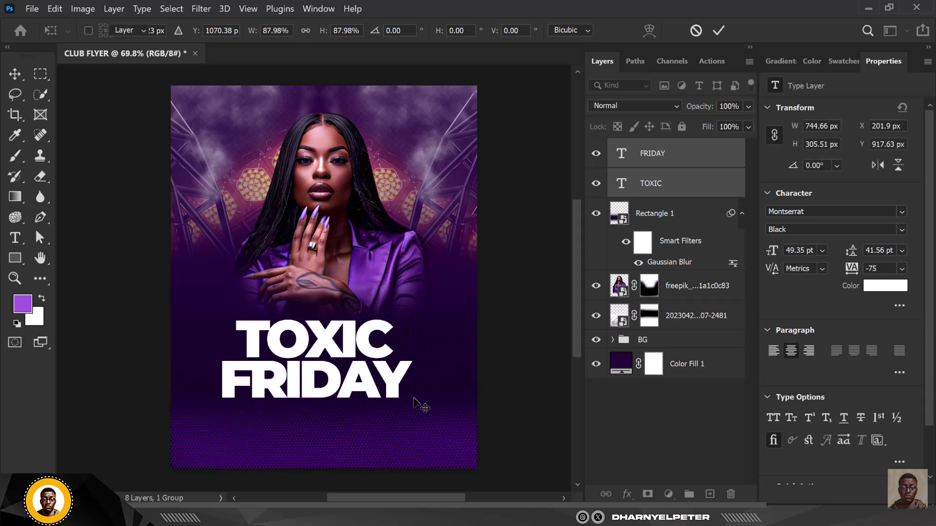
# Step: Select the TOXIC and FRIDAY layers and group them into Group 1
pyautogui.keyDown('ctrl'); pyautogui.click(448, 350); pyautogui.keyUp('ctrl')
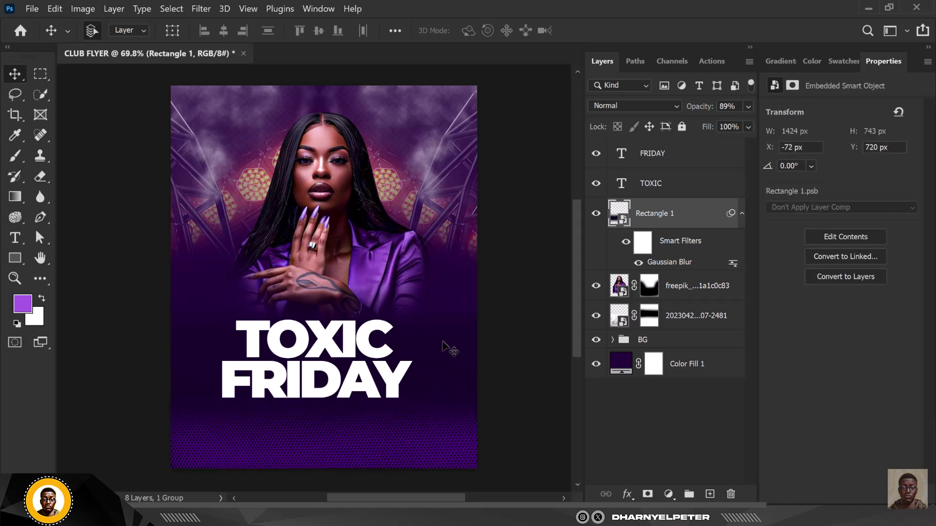
pyautogui.click(655, 188)
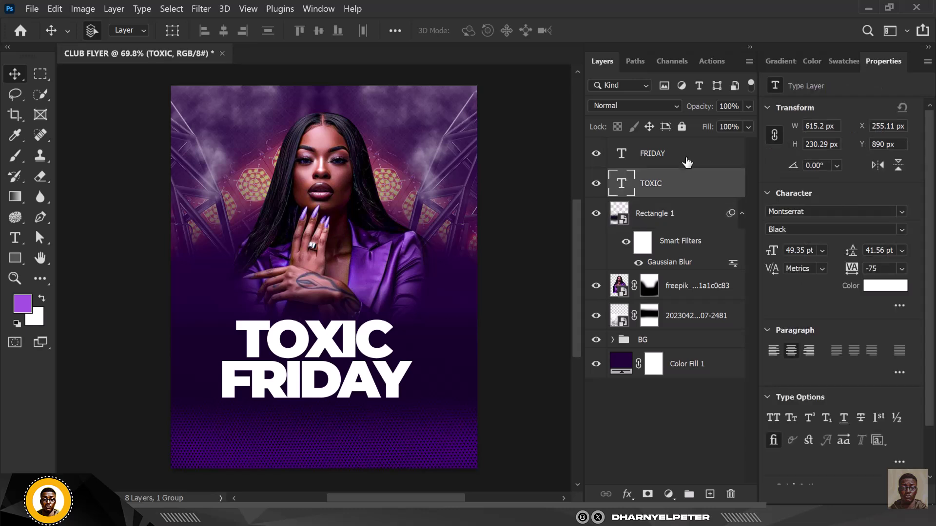
pyautogui.keyDown('shift'); pyautogui.click(684, 156); pyautogui.keyUp('shift')
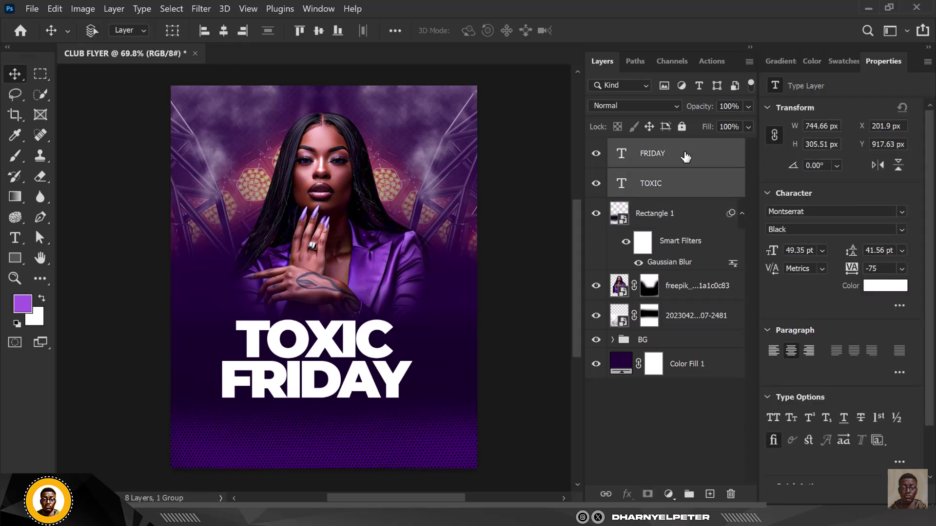
pyautogui.hotkey('ctrl', 'g')
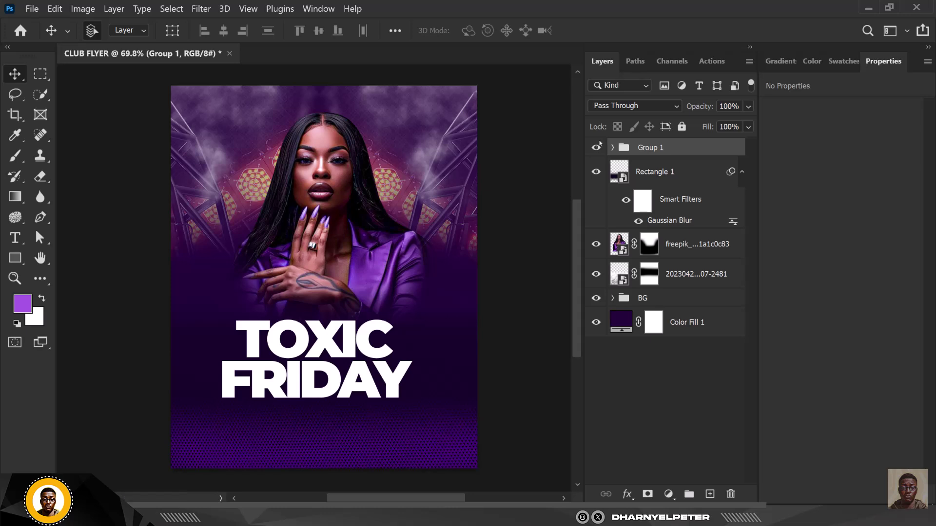
# Step: Give Group 1 a 13 px outside stroke using the first Basics purple-to-white gradient
pyautogui.rightClick(702, 151)
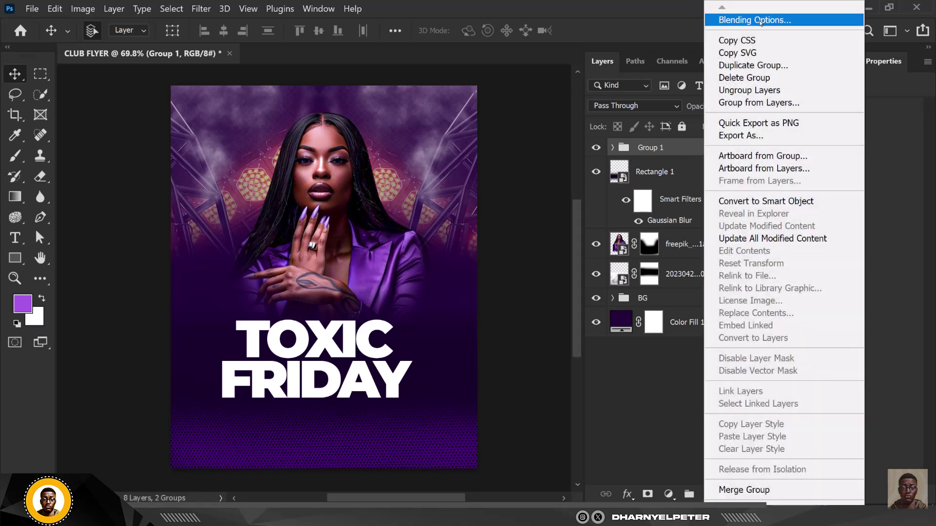
pyautogui.click(754, 20)
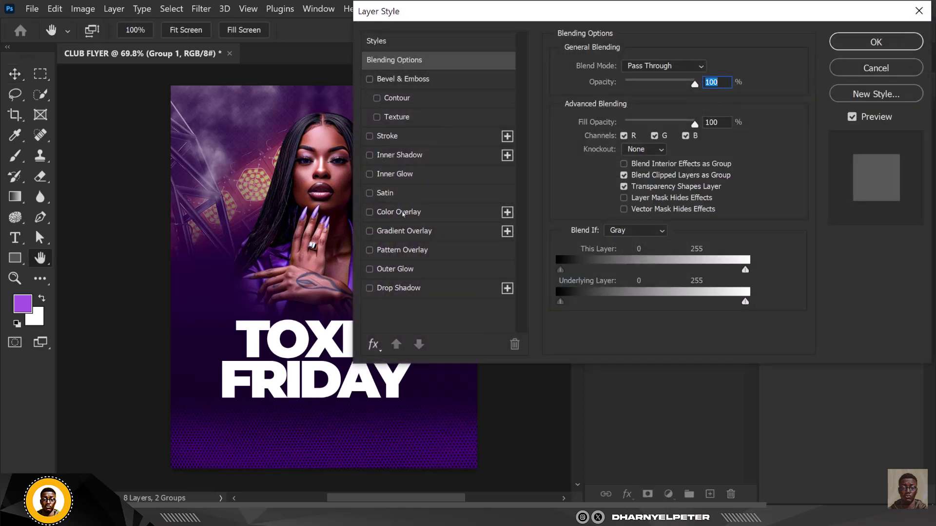
pyautogui.click(370, 137)
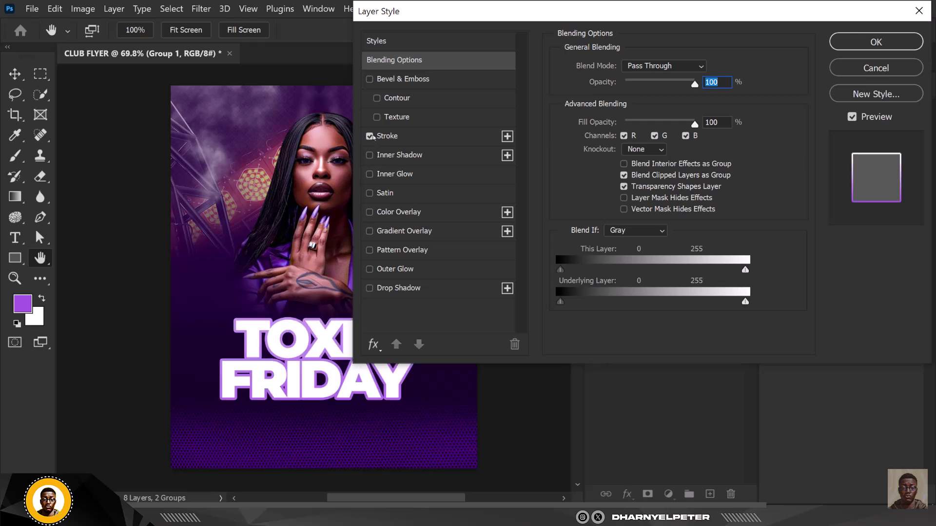
pyautogui.click(417, 139)
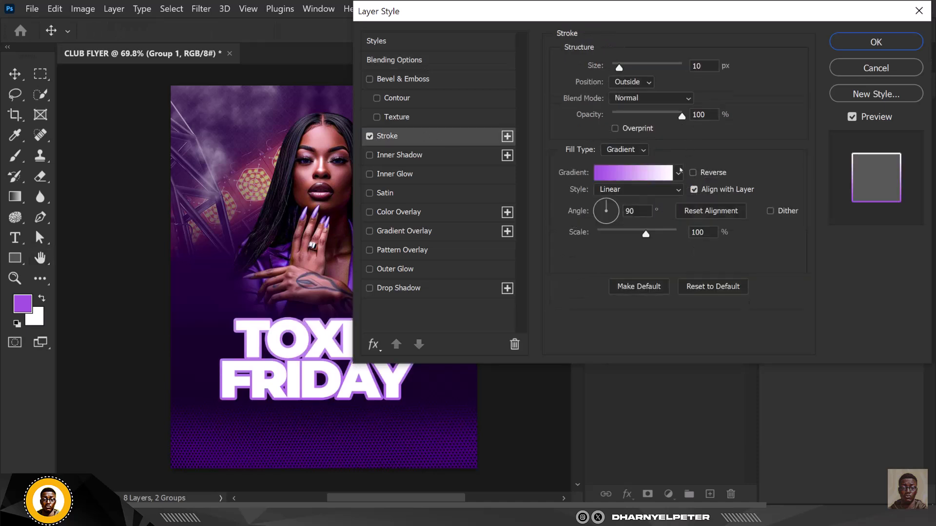
pyautogui.click(677, 174)
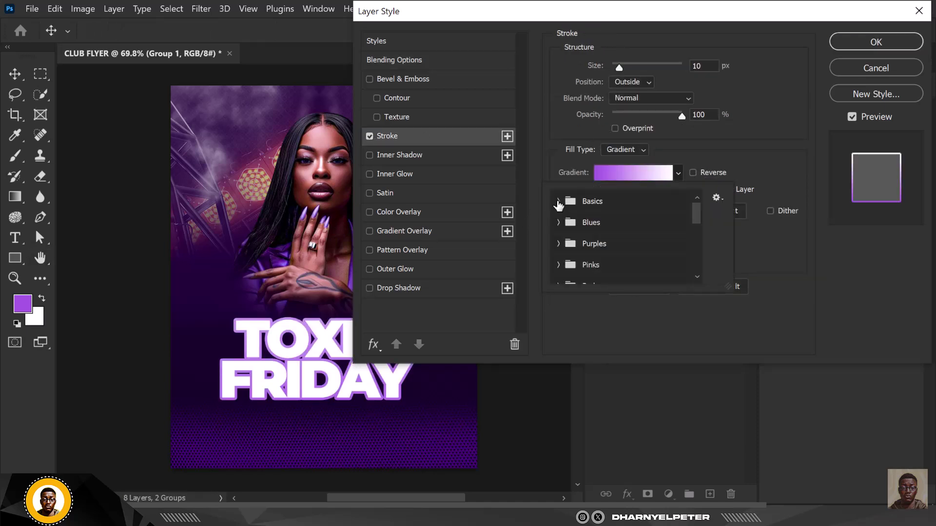
pyautogui.click(558, 201)
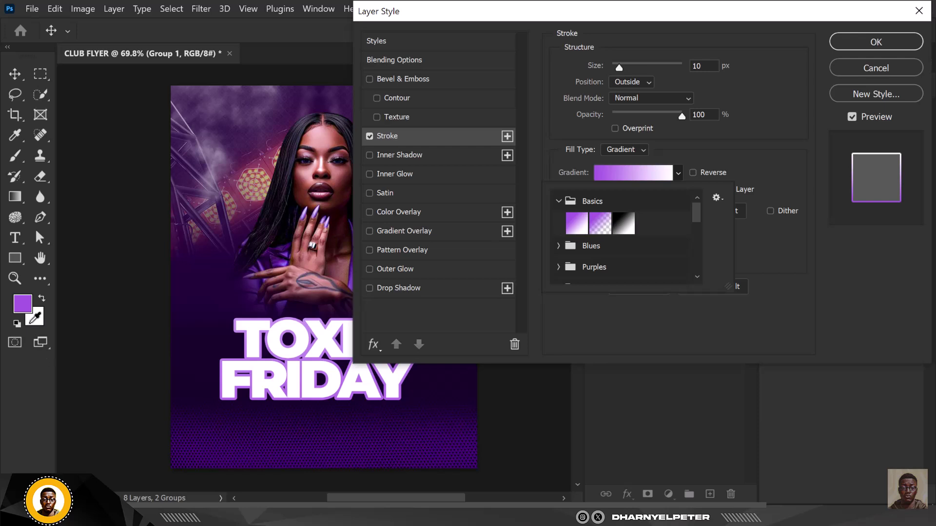
pyautogui.click(722, 154)
pyautogui.moveTo(651, 15); pyautogui.dragTo(719, 28)
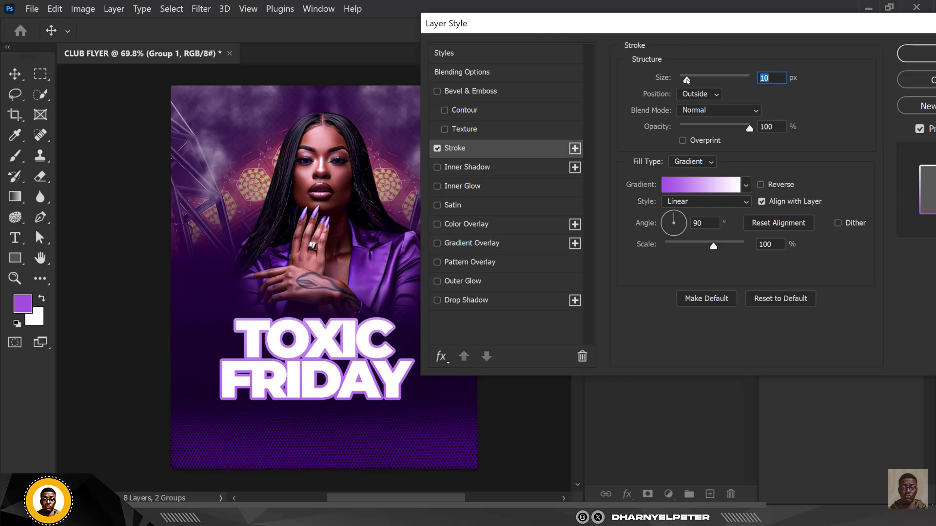
pyautogui.moveTo(688, 80); pyautogui.dragTo(687, 80)
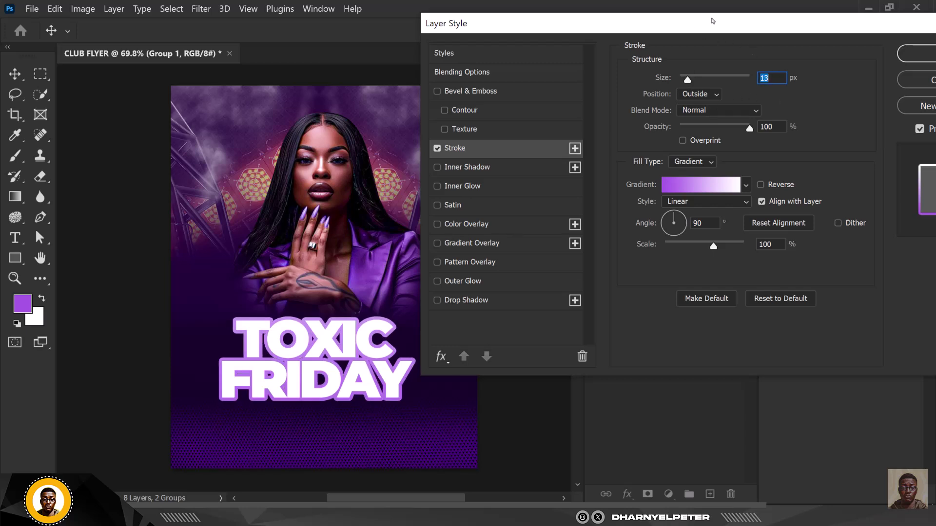
pyautogui.moveTo(715, 27); pyautogui.dragTo(645, 20)
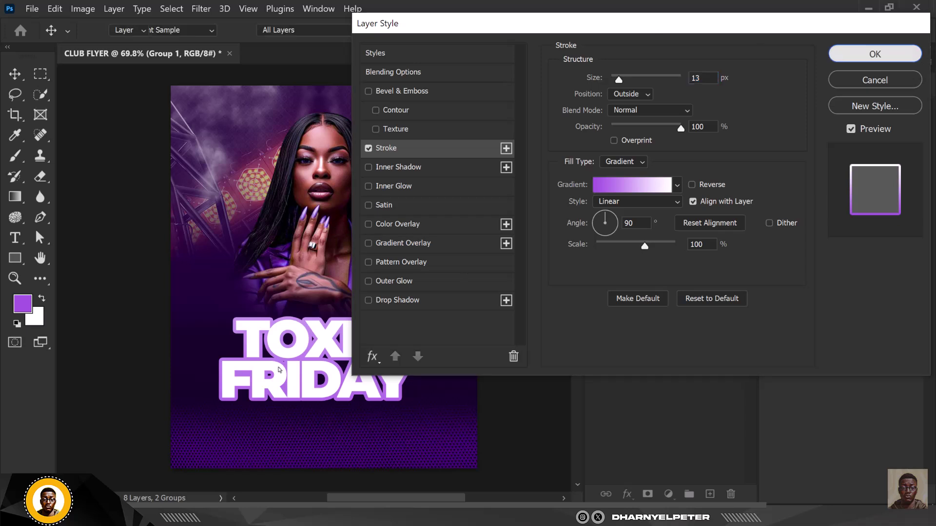
pyautogui.press('Return')
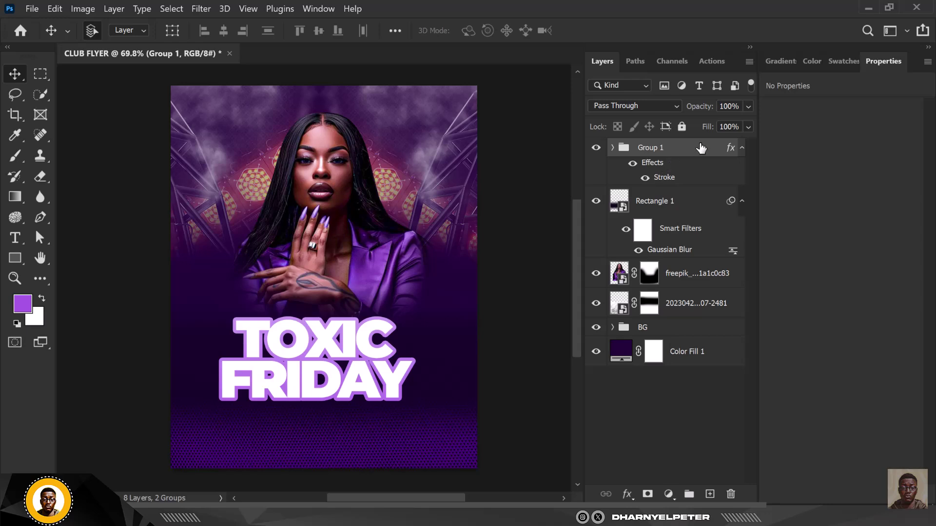
# Step: Nudge the title right and add a black Multiply drop shadow at 45% opacity
pyautogui.hotkey('shift', 'Right')
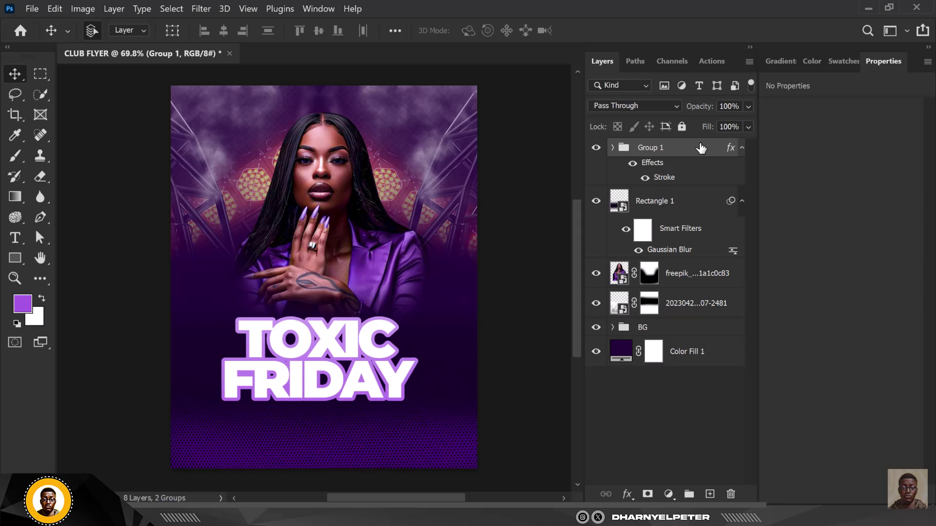
pyautogui.hotkey('shift', 'Right')
pyautogui.rightClick(695, 153)
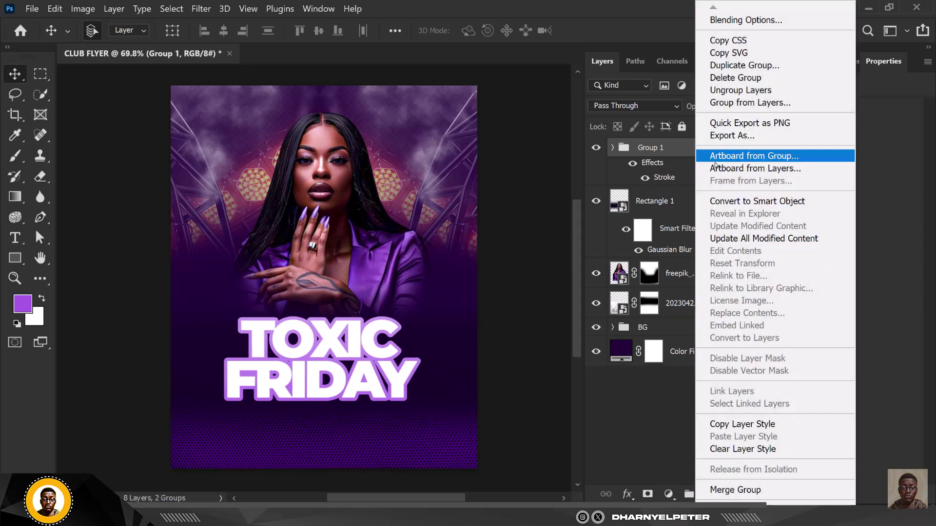
pyautogui.click(721, 21)
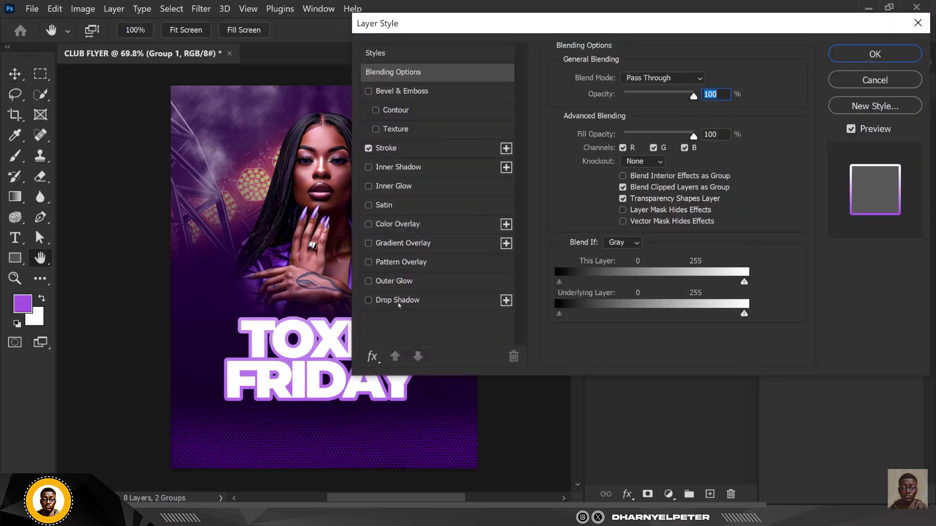
pyautogui.click(399, 299)
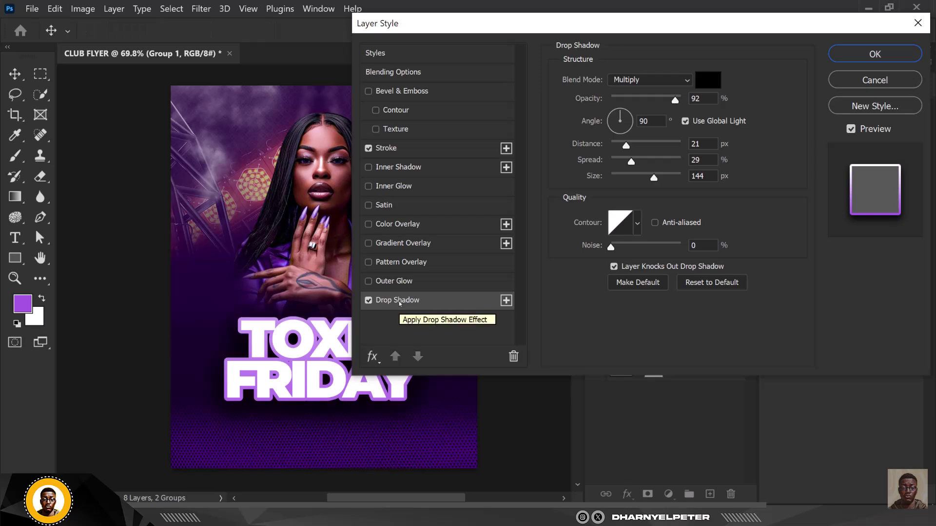
pyautogui.moveTo(673, 22); pyautogui.dragTo(740, 19)
pyautogui.moveTo(741, 97); pyautogui.dragTo(713, 97)
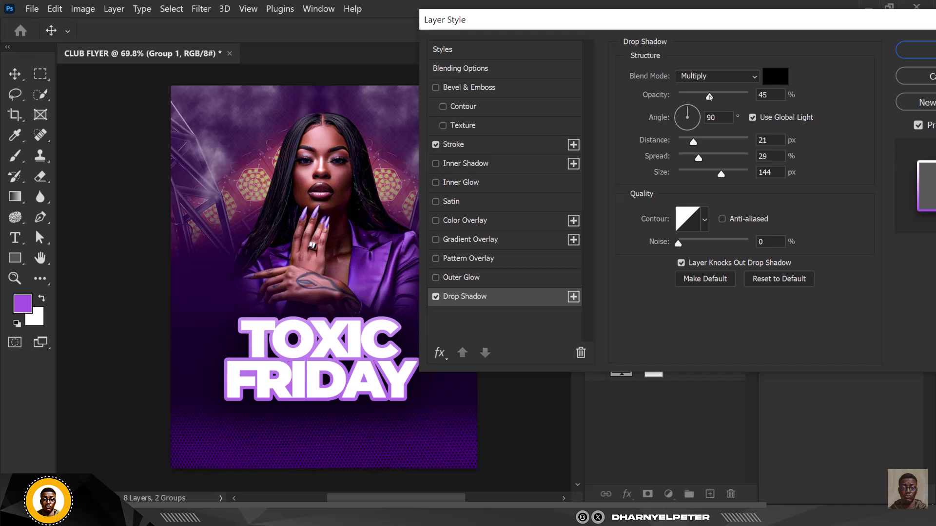
pyautogui.click(709, 97)
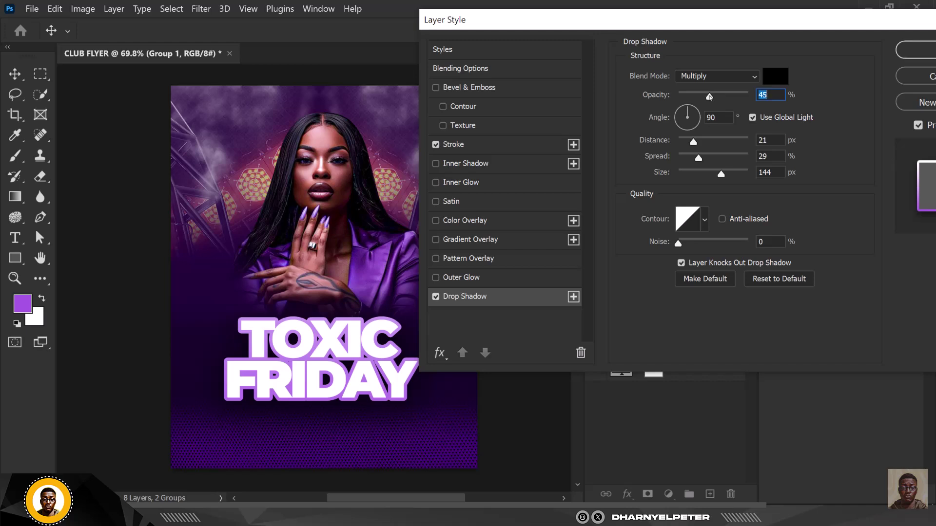
pyautogui.click(920, 50)
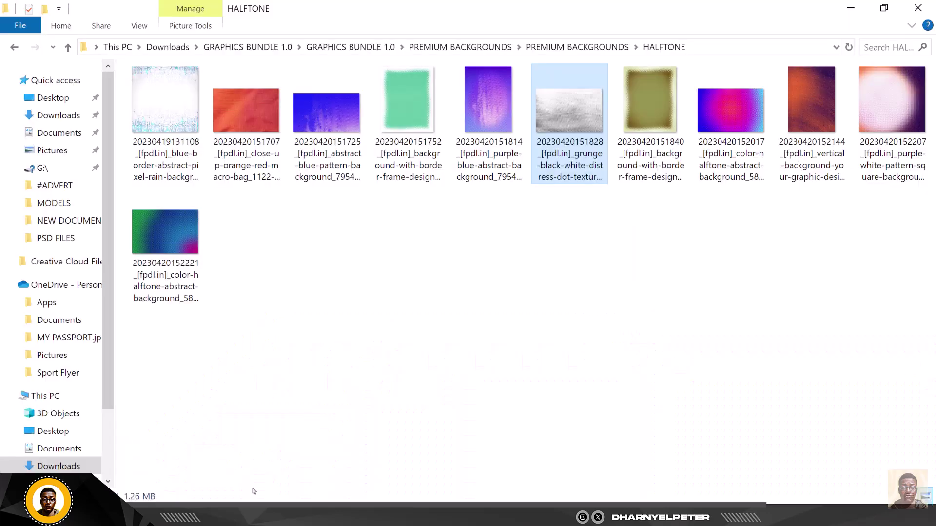
# Step: Drag TEXT.png from Downloads > TOXIC FRIDAY onto the Photoshop flyer canvas
pyautogui.click(68, 467)
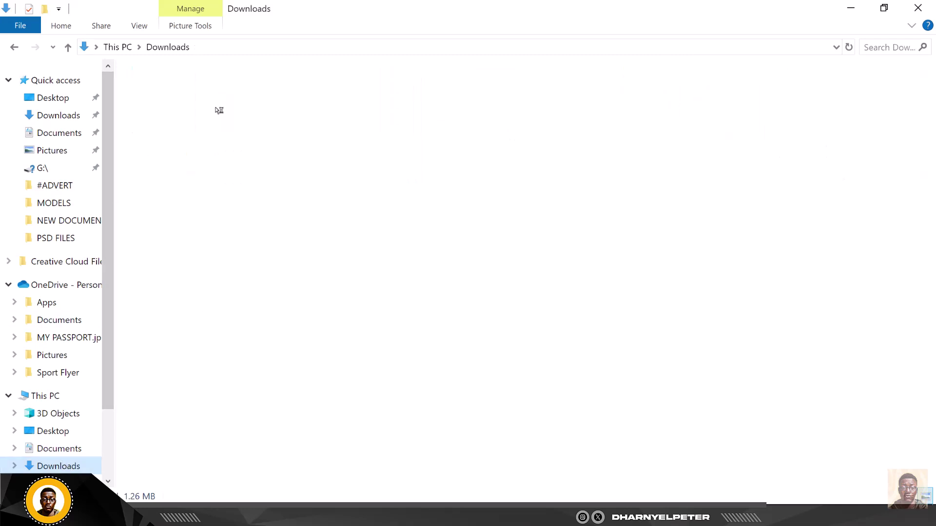
pyautogui.doubleClick(392, 107)
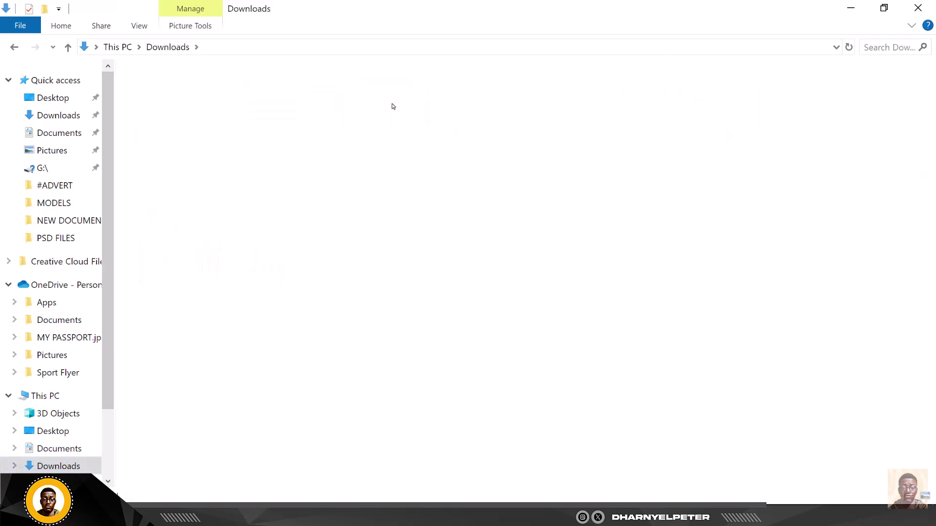
pyautogui.click(324, 108)
pyautogui.moveTo(324, 108); pyautogui.dragTo(418, 386)
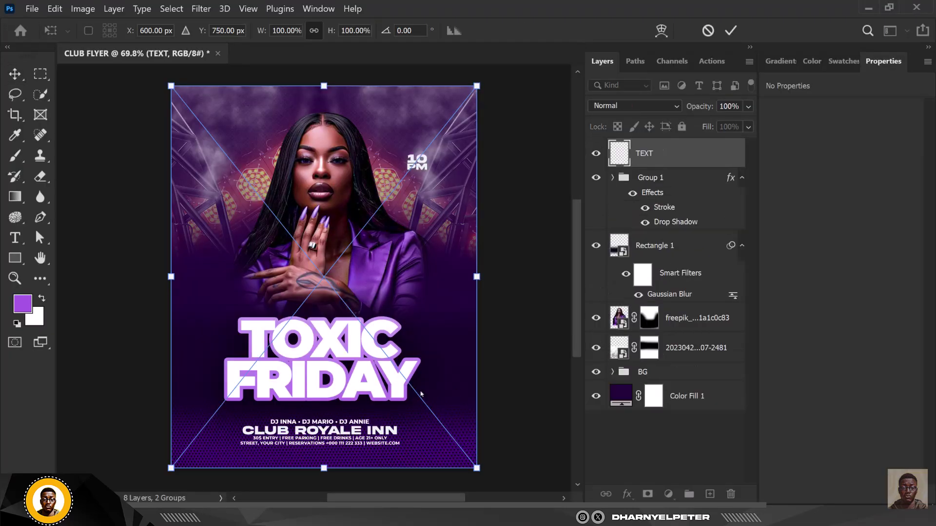
# Step: Commit the placed TEXT image and add an empty Layer 1 above it
pyautogui.press('Return')
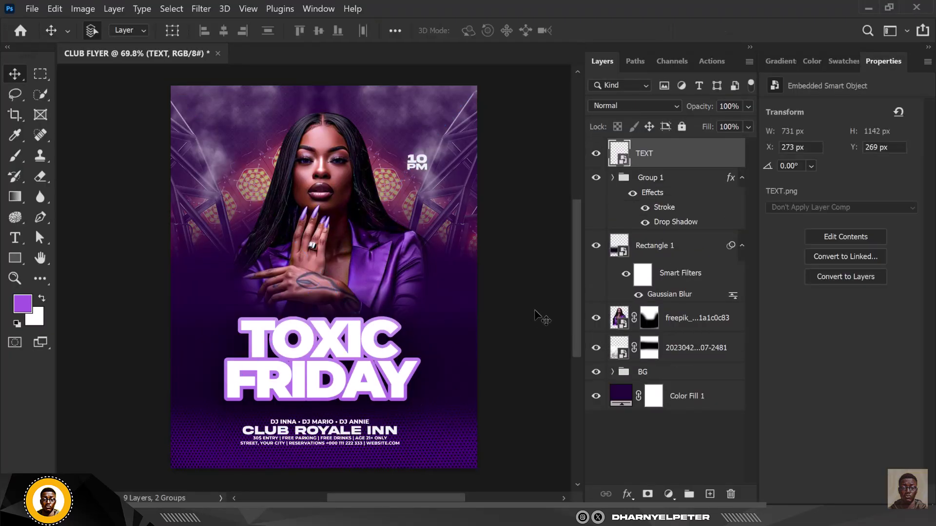
pyautogui.scroll(-2, 446, 320)
pyautogui.scroll(2, 446, 320)
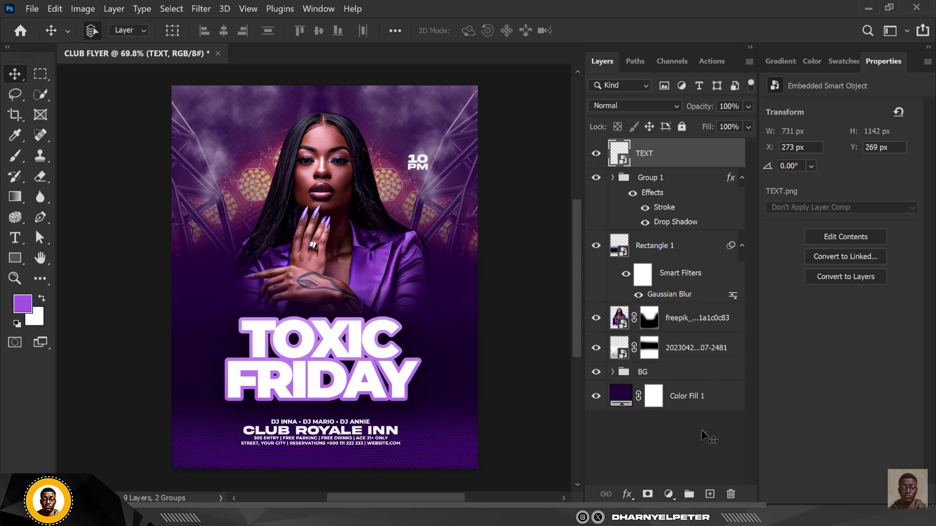
pyautogui.click(710, 494)
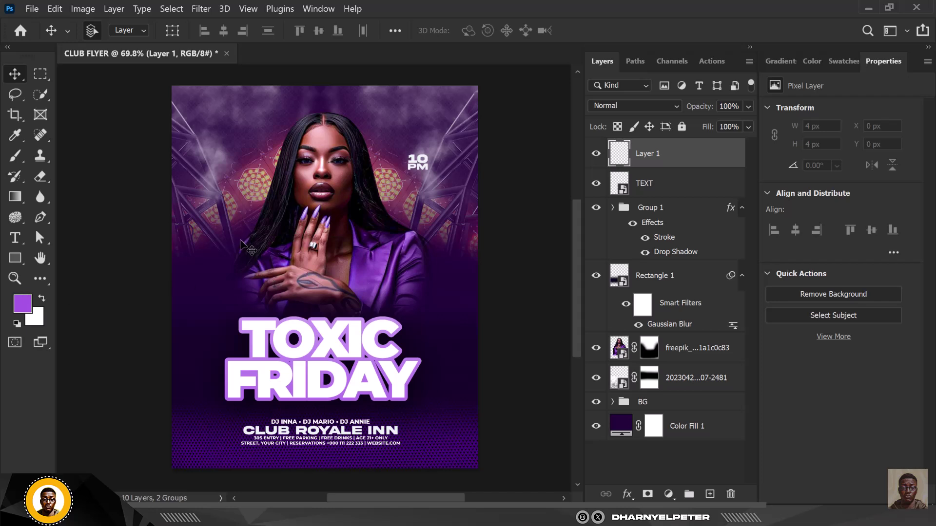
# Step: Brush soft purple glow around the hand and set Layer 1 to Linear Dodge (Add)
pyautogui.press('b')
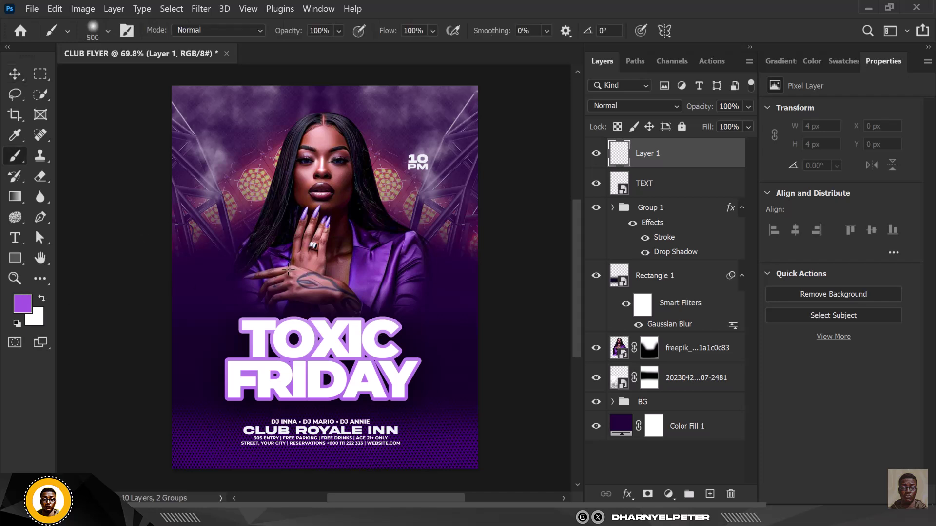
pyautogui.click(258, 230)
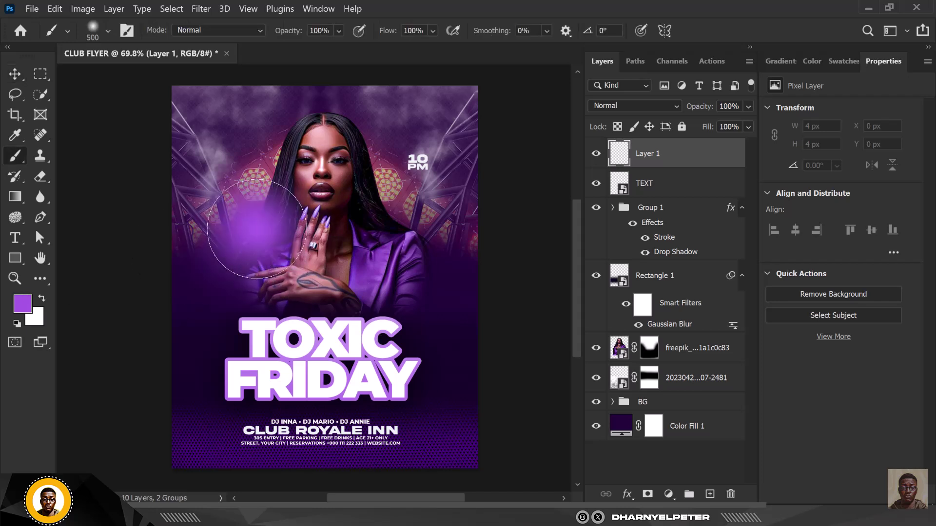
pyautogui.click(676, 106)
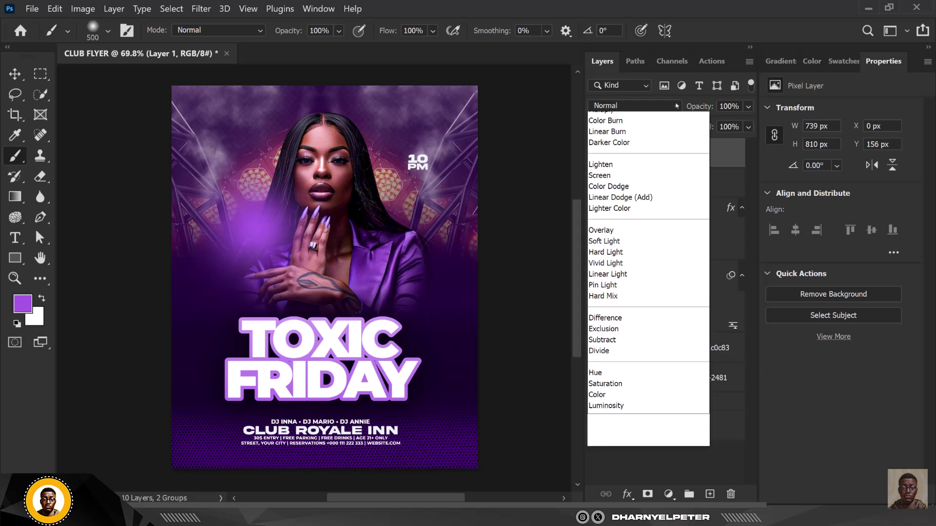
pyautogui.click(619, 227)
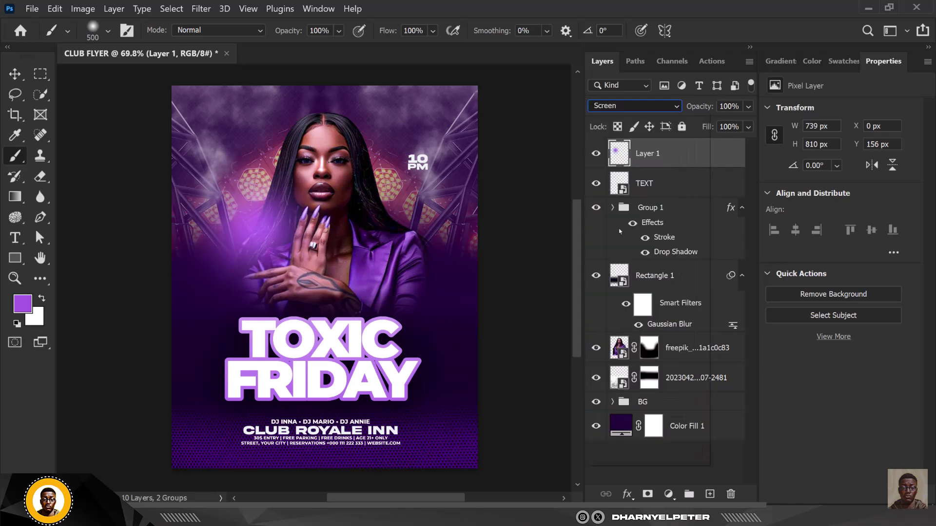
pyautogui.click(649, 107)
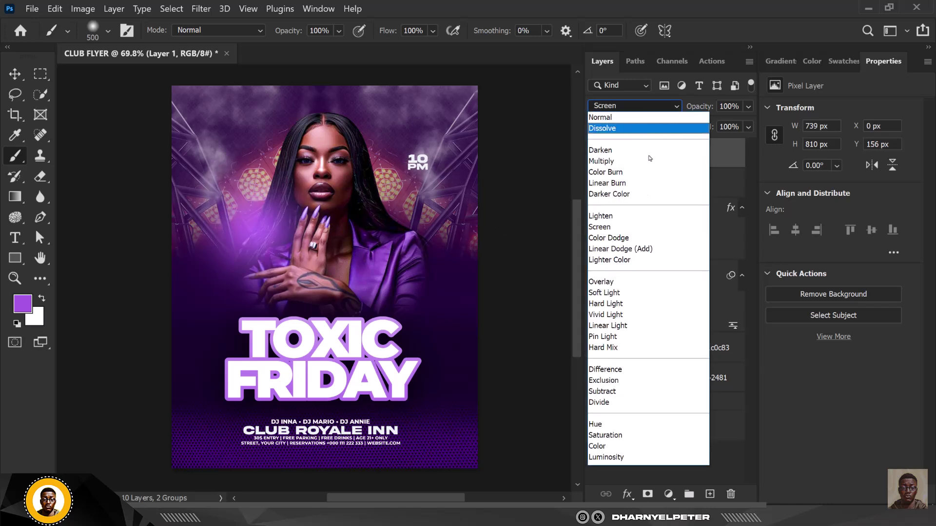
pyautogui.click(648, 248)
# Step: Dab soft purple glow at the upper right, right shoulder and upper left
pyautogui.click(395, 185)
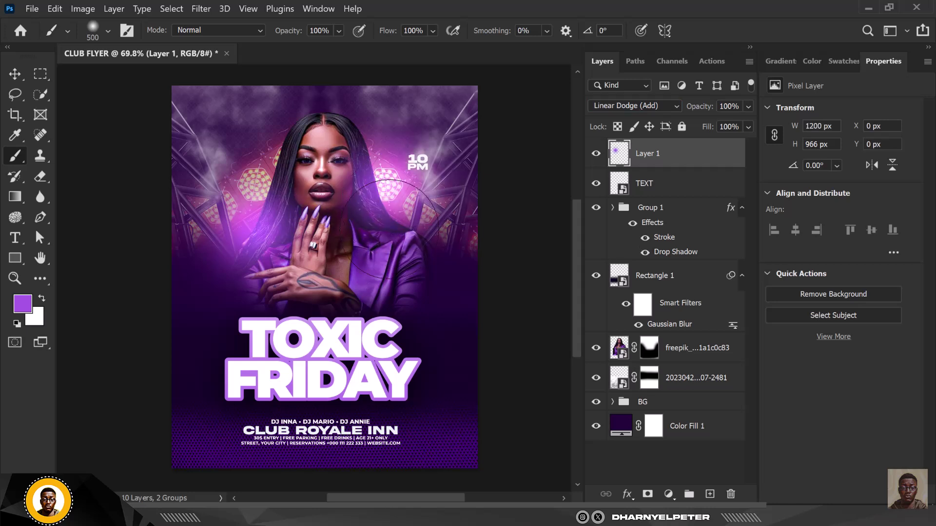
pyautogui.click(389, 243)
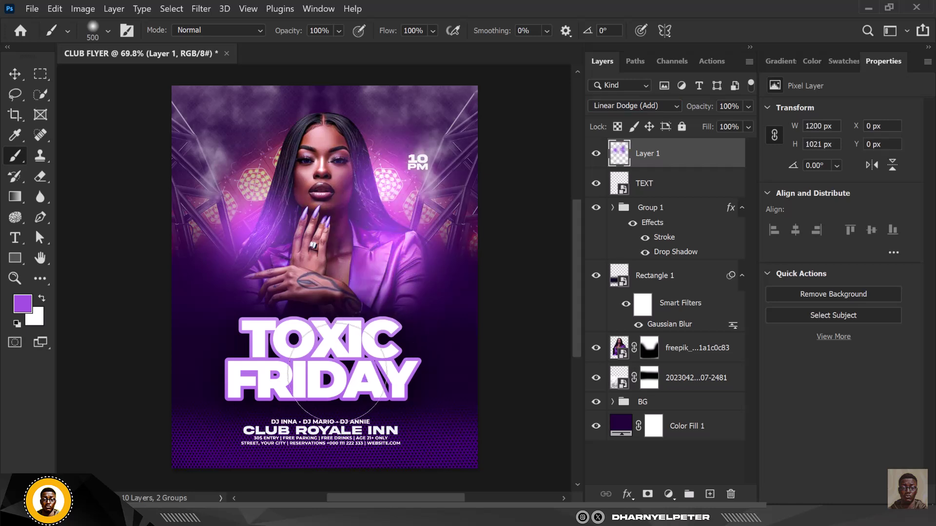
pyautogui.click(245, 149)
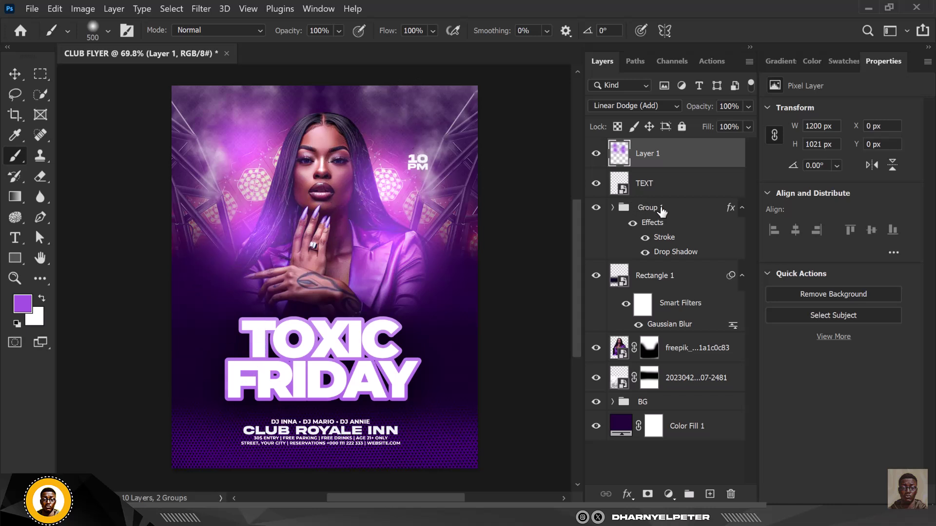
# Step: Add a new layer beneath the model photo and paint purple over both hexagon lights
pyautogui.hotkey('shift', 'alt', 'o')
pyautogui.click(692, 375)
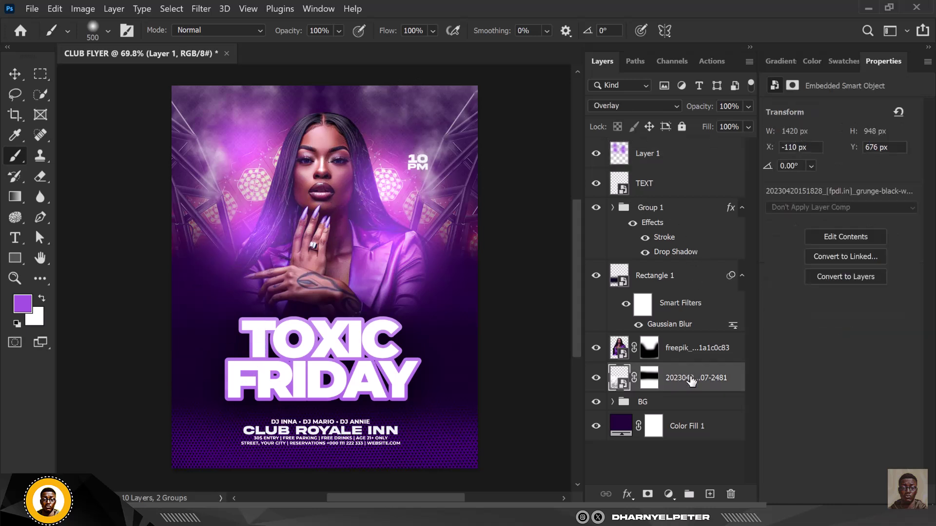
pyautogui.click(710, 494)
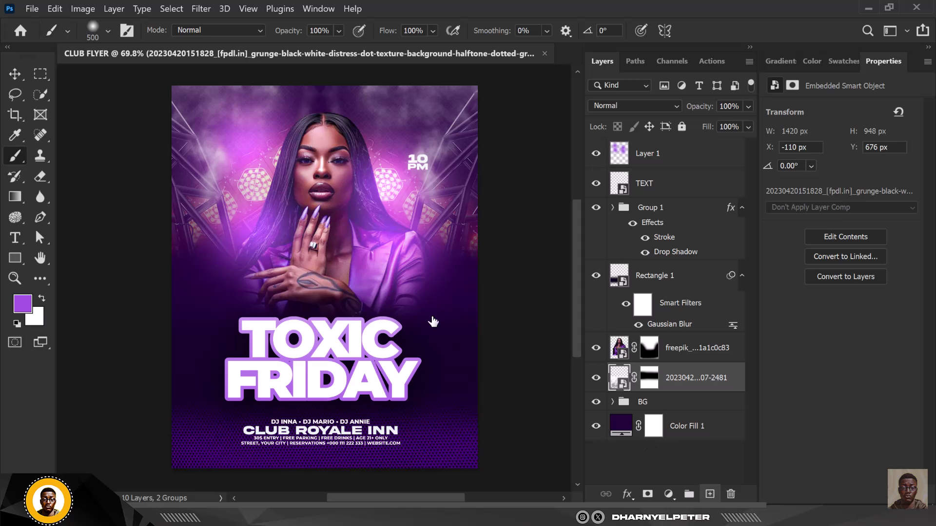
pyautogui.click(382, 184)
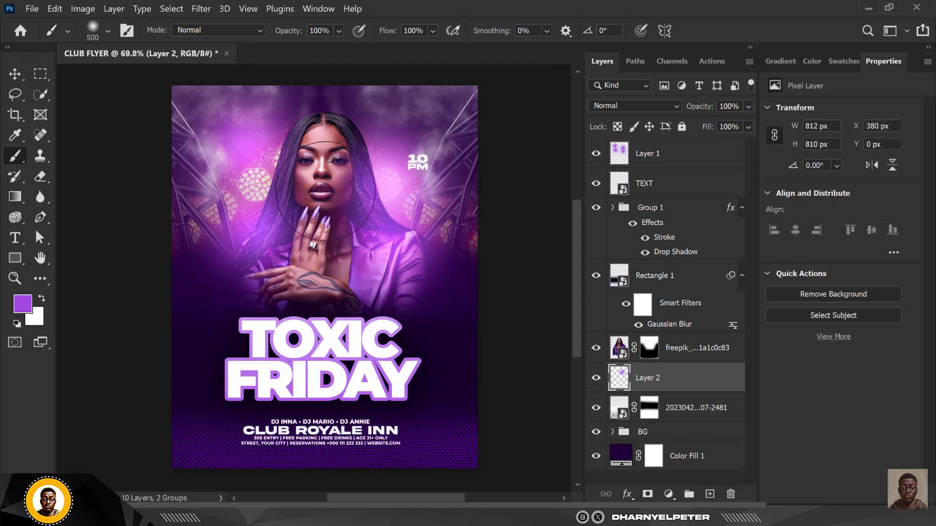
pyautogui.click(258, 177)
# Step: Blend the new glow layer as Linear Dodge (Add), then make Layer 1 active with the Move tool
pyautogui.click(647, 106)
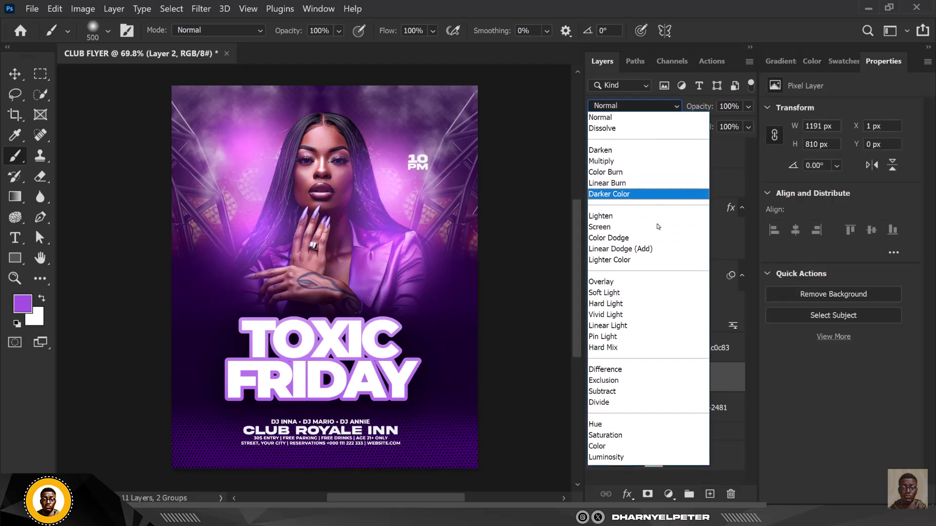
pyautogui.click(648, 250)
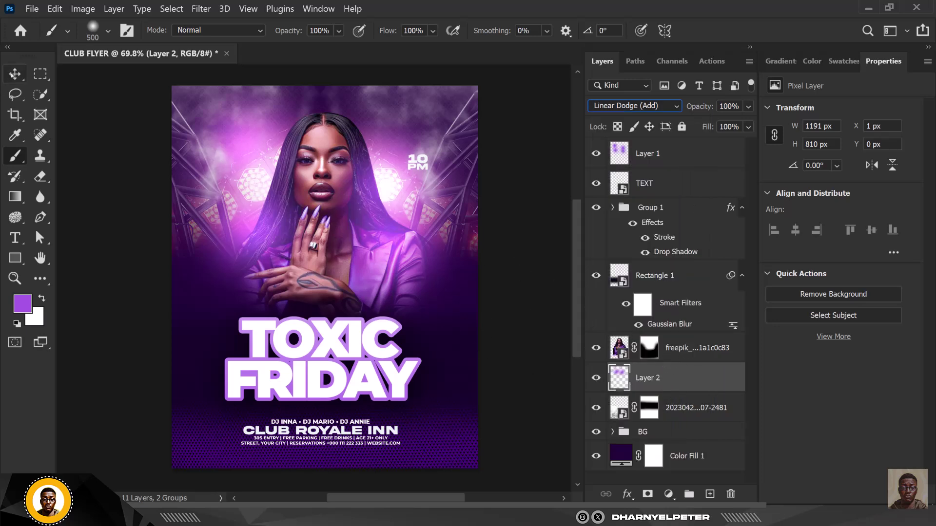
pyautogui.press('v')
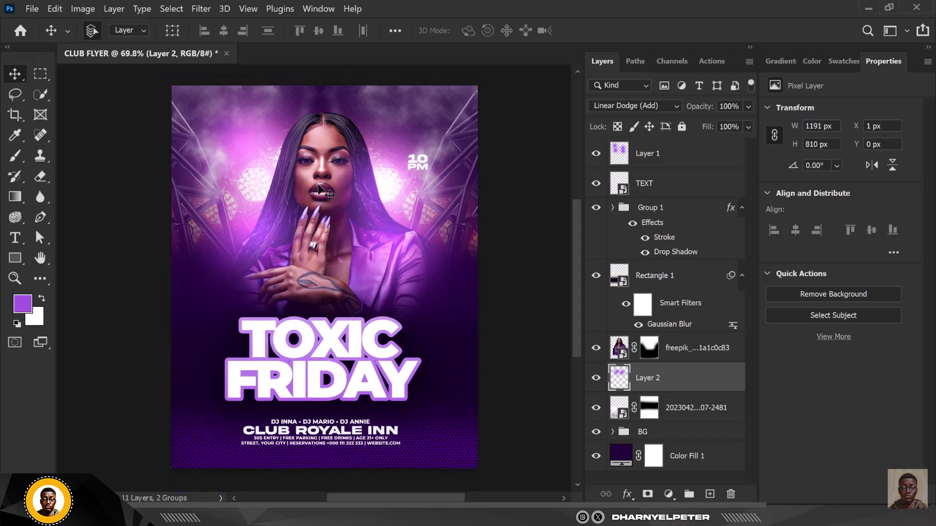
pyautogui.scroll(1, 317, 189)
pyautogui.scroll(-2, 317, 189)
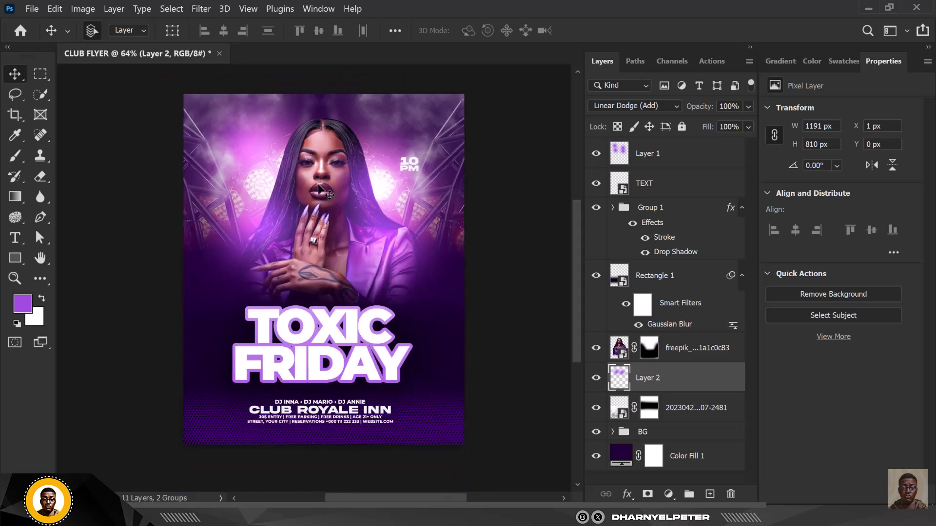
pyautogui.click(692, 152)
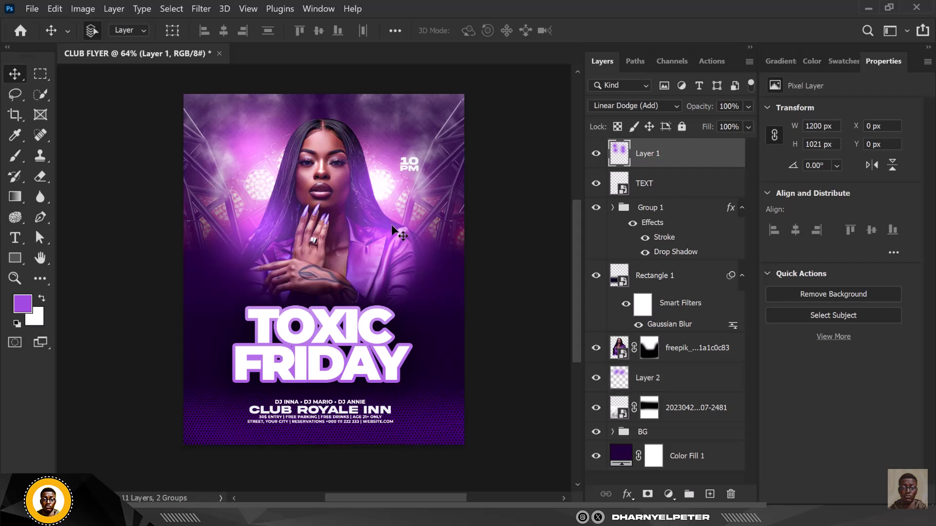
pyautogui.scroll(1, 391, 224)
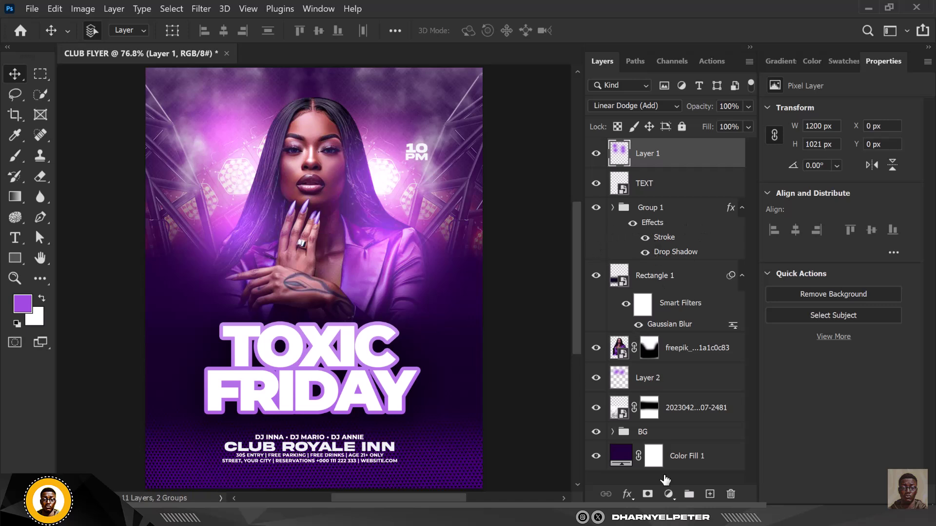
# Step: Add a Color Balance adjustment layer with midtones set to -12, +7, -18
pyautogui.click(668, 494)
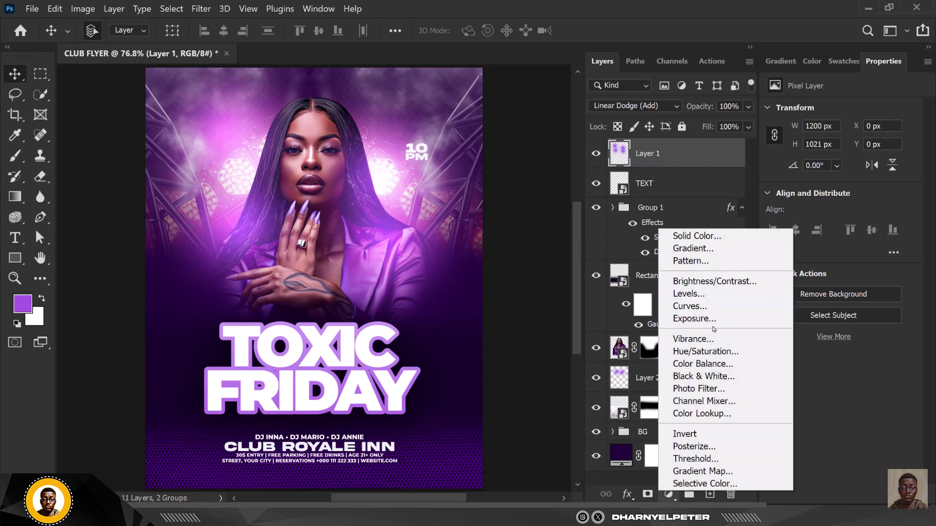
pyautogui.click(704, 364)
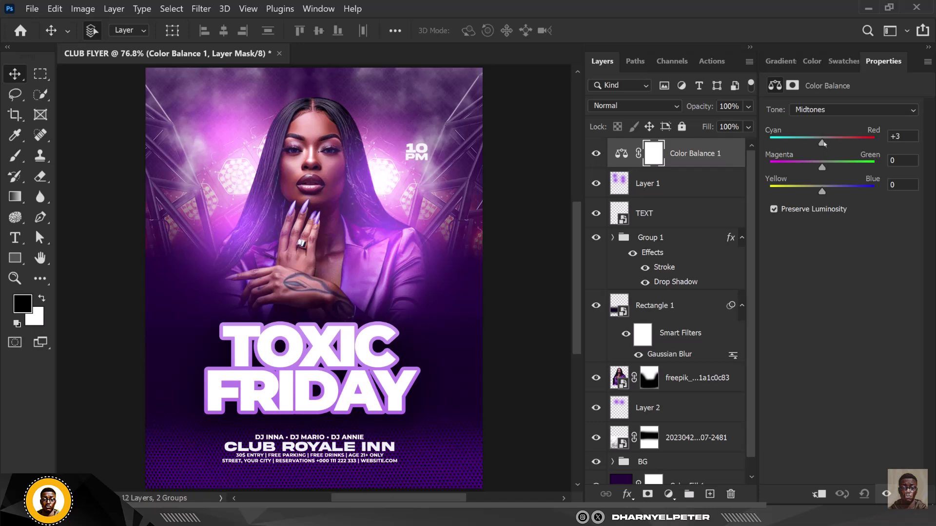
pyautogui.moveTo(813, 144); pyautogui.dragTo(806, 144)
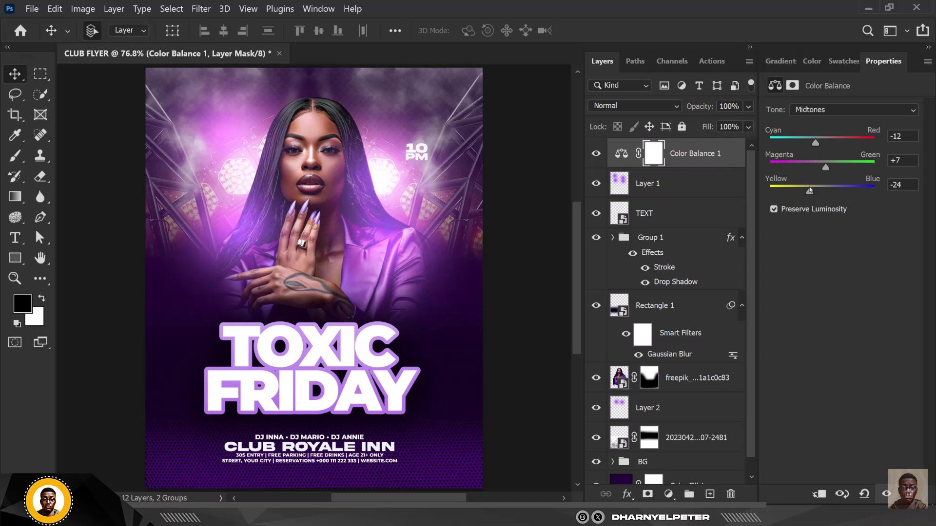
# Step: Set highlights Magenta–Green to -18 and shadows Yellow–Blue to +3
pyautogui.click(815, 110)
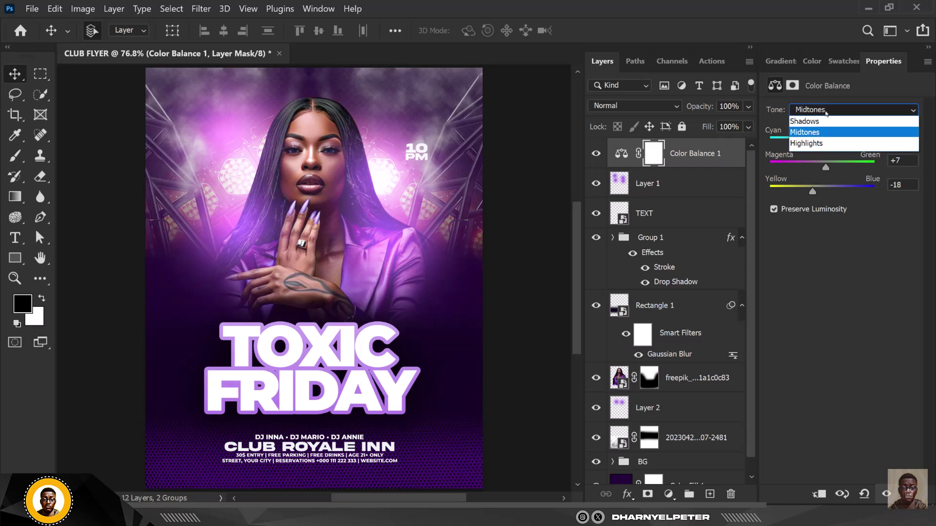
pyautogui.click(819, 144)
pyautogui.moveTo(814, 167); pyautogui.dragTo(812, 167)
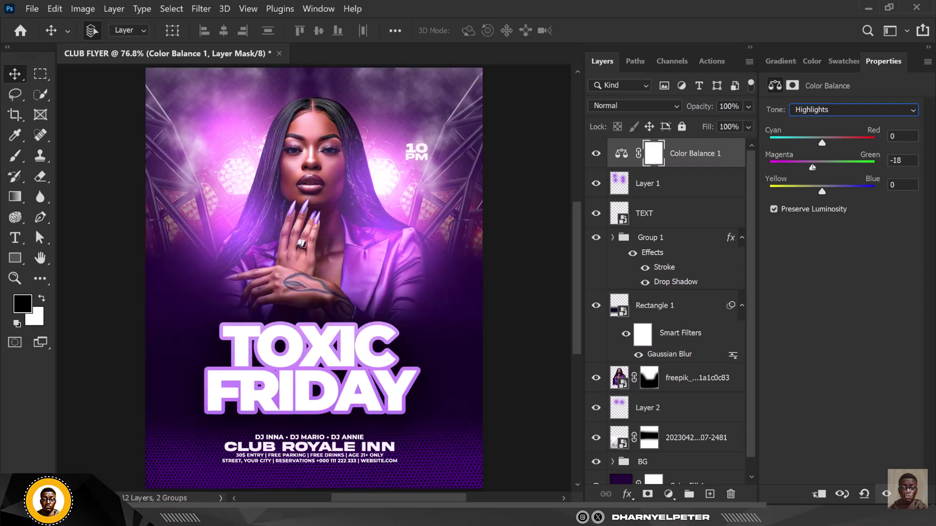
pyautogui.click(832, 112)
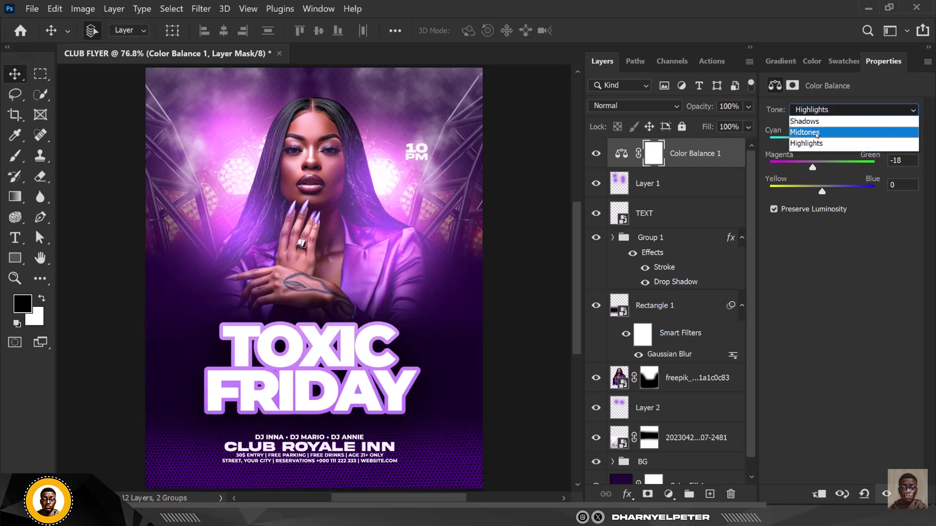
pyautogui.click(821, 122)
pyautogui.moveTo(822, 192); pyautogui.dragTo(824, 192)
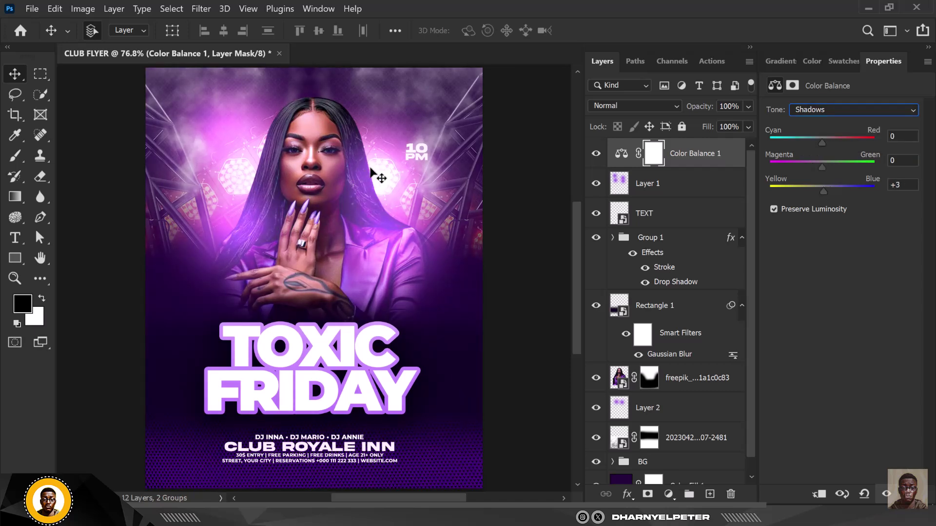
# Step: Deselect and reselect the Color Balance 1 layer to review its effect
pyautogui.click(477, 139)
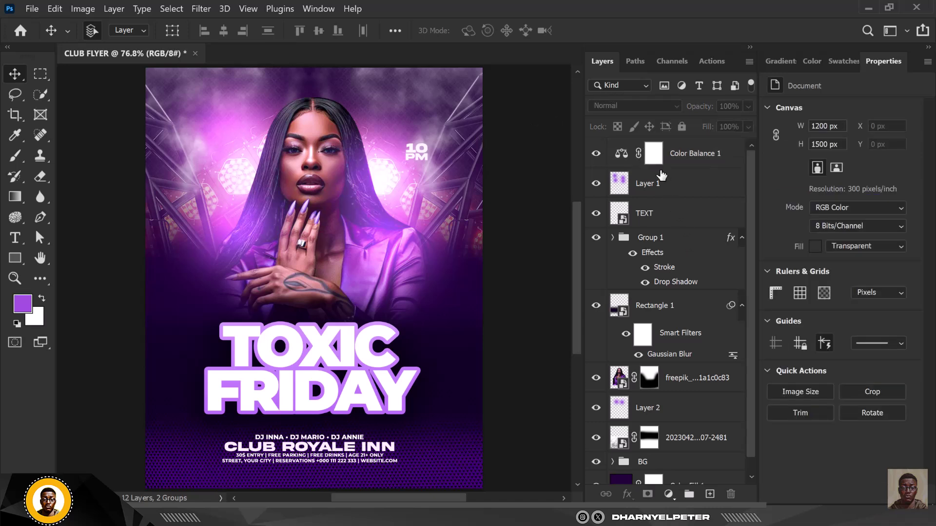
pyautogui.click(691, 155)
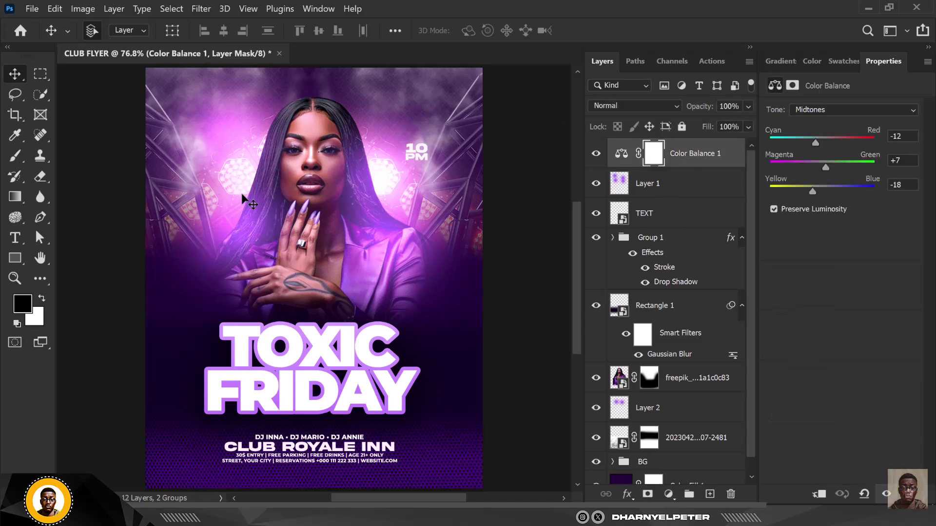
pyautogui.scroll(-1, 241, 193)
pyautogui.scroll(1, 241, 193)
pyautogui.scroll(-3, 380, 214)
pyautogui.scroll(3, 379, 215)
pyautogui.click(669, 495)
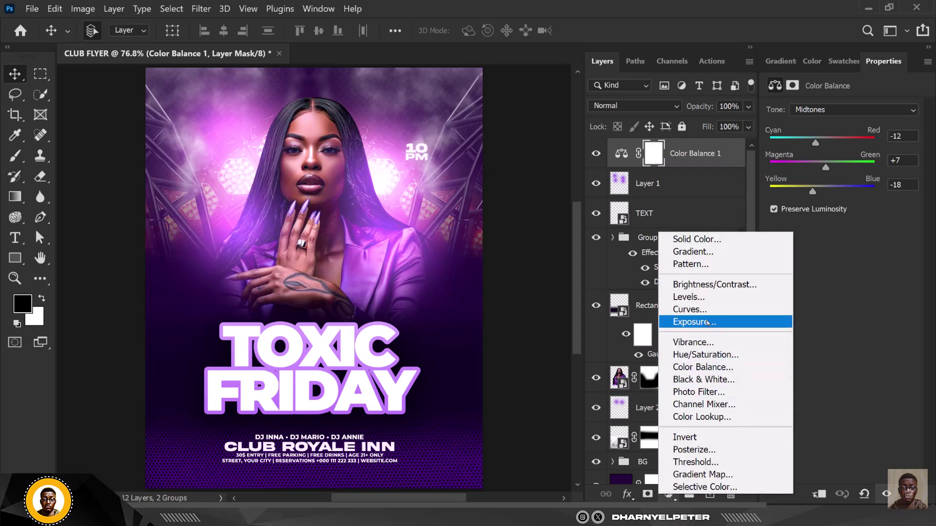
# Step: Add a Vibrance adjustment layer with Vibrance +17 and Saturation +5
pyautogui.click(706, 343)
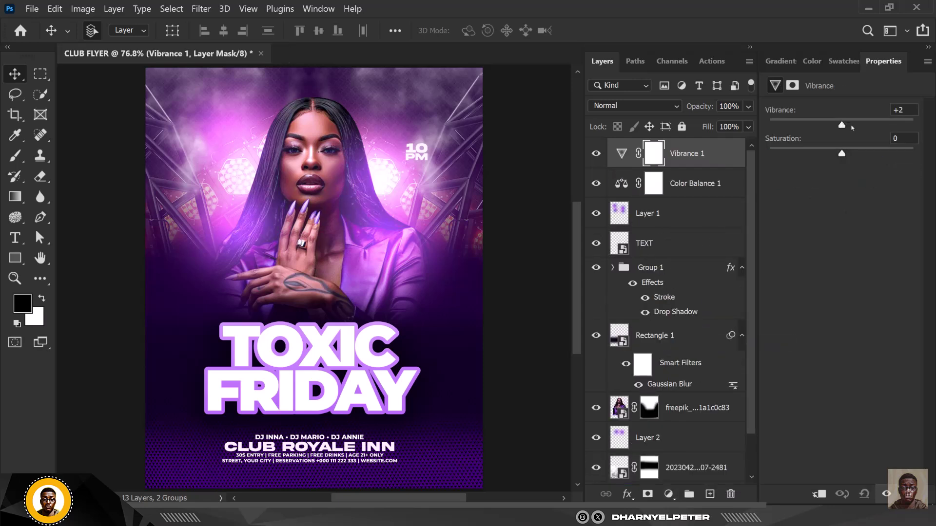
pyautogui.moveTo(862, 128)
pyautogui.mouseDown()
pyautogui.moveTo(875, 127)
pyautogui.moveTo(811, 125)
pyautogui.moveTo(864, 126)
pyautogui.mouseUp()
pyautogui.scroll(-1, 471, 249)
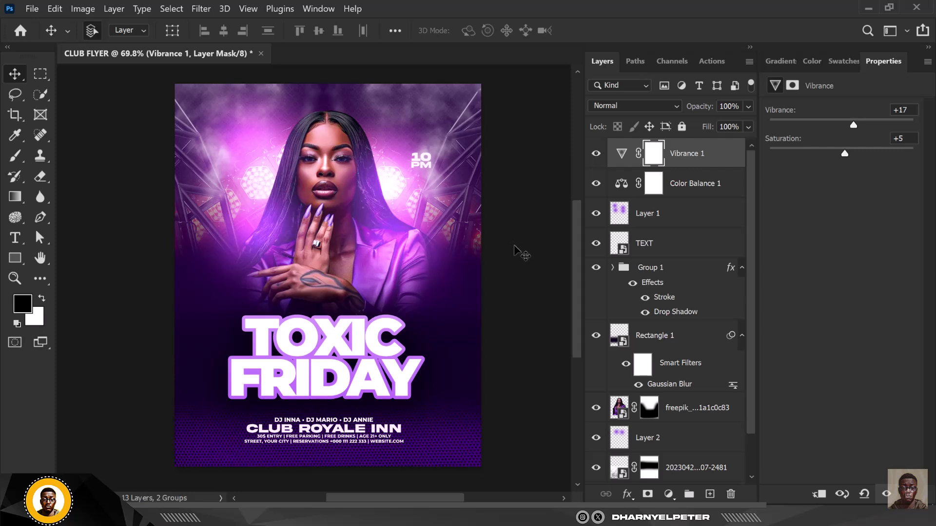